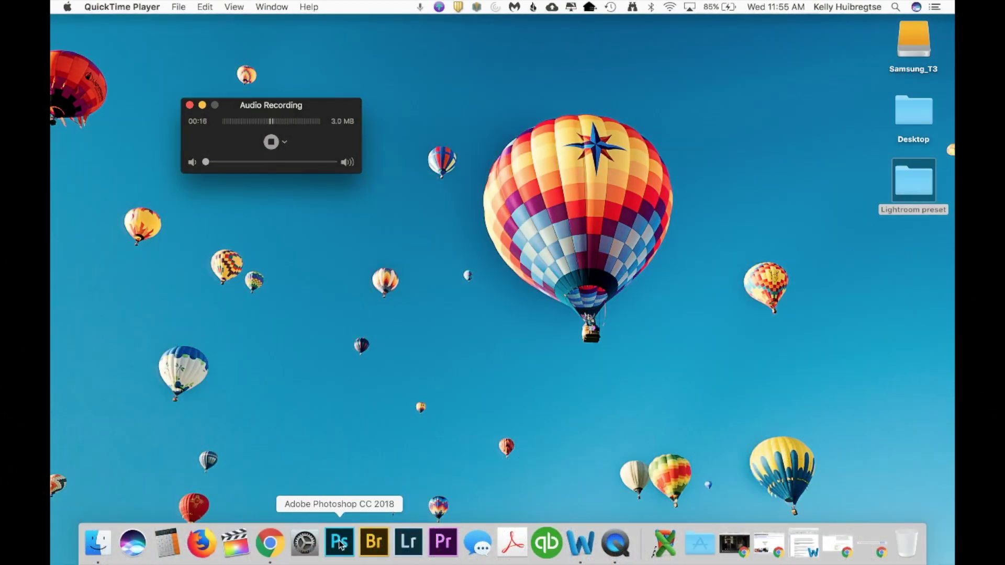
Step: Switch to Lightroom Classic using its Dock icon
{"action": "left_click", "coordinate": [412, 543]}
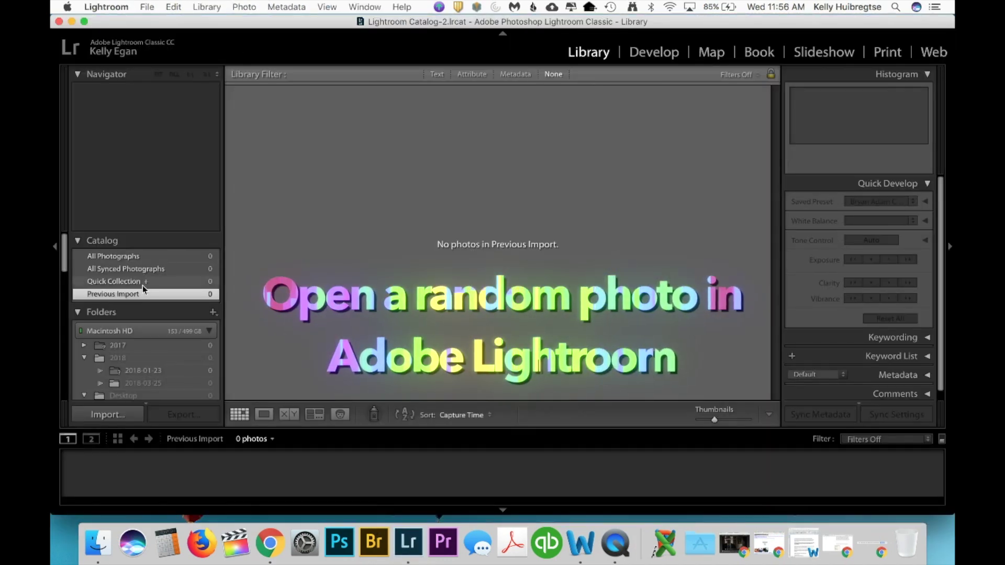
Step: Import DSC06090.ARW from the Lightroom preset folder and open it in the Develop module
{"action": "key", "text": "super+shift+i"}
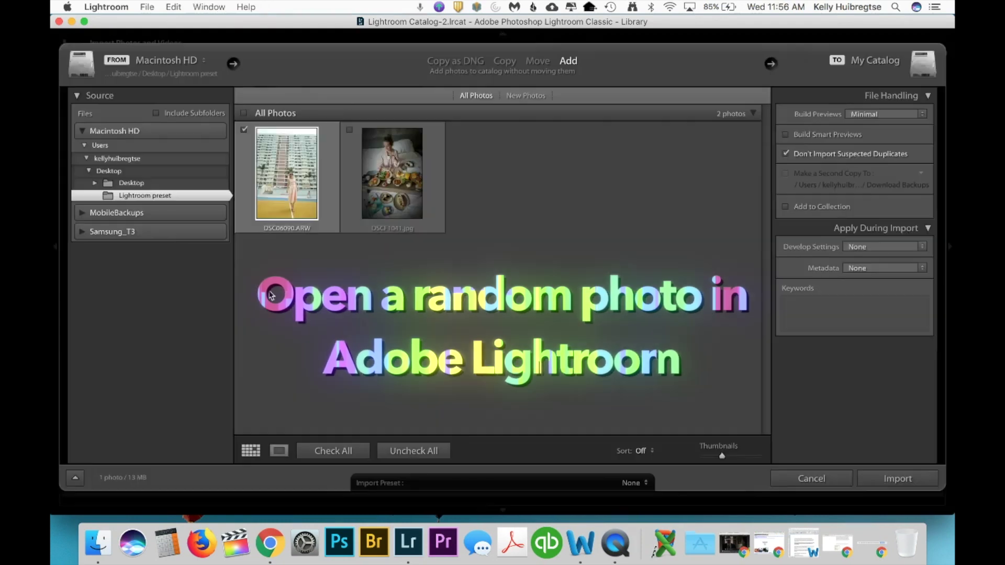
{"action": "left_click", "coordinate": [897, 478]}
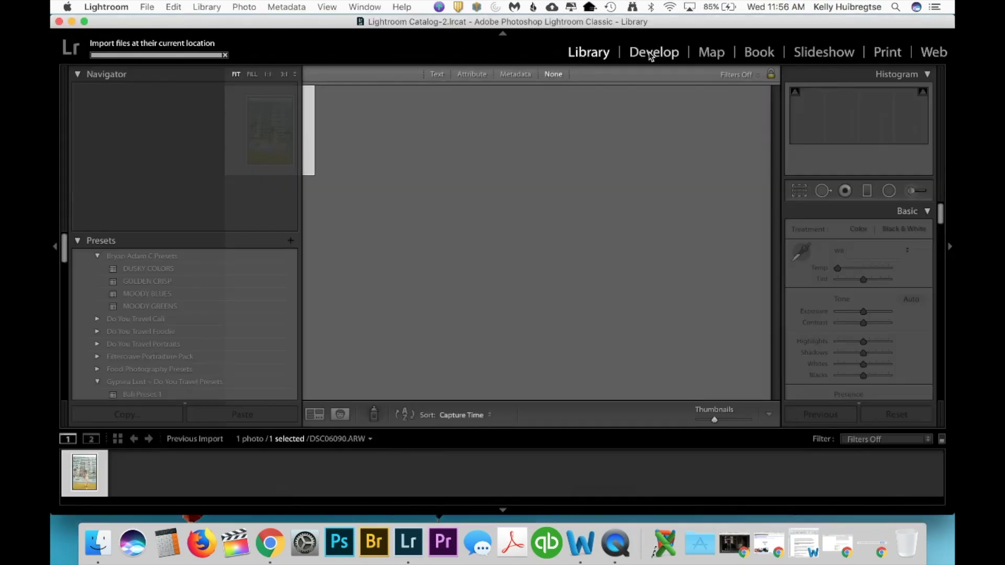
{"action": "left_click", "coordinate": [651, 54]}
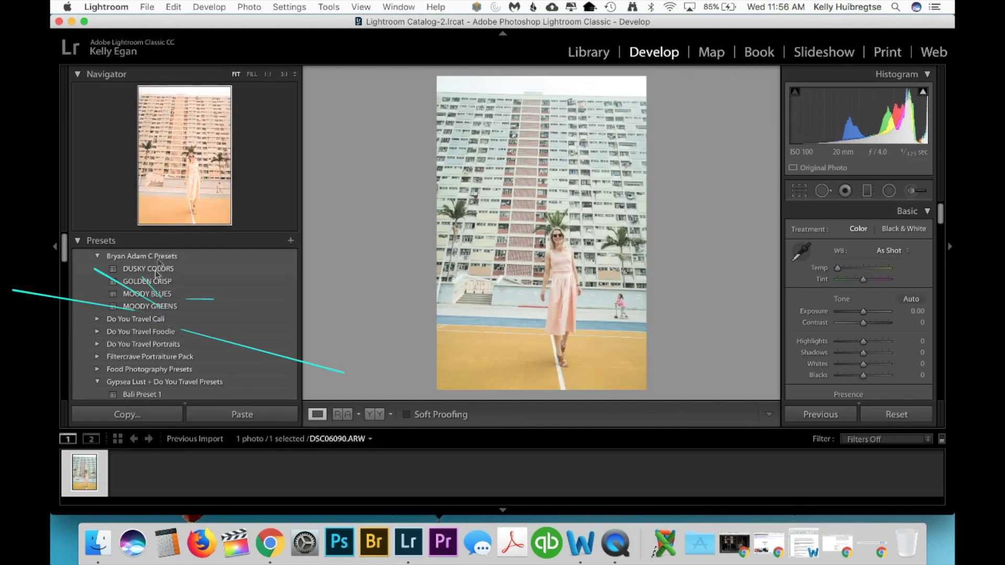
{"action": "scroll", "coordinate": [133, 263], "scroll_direction": "down", "scroll_amount": 10}
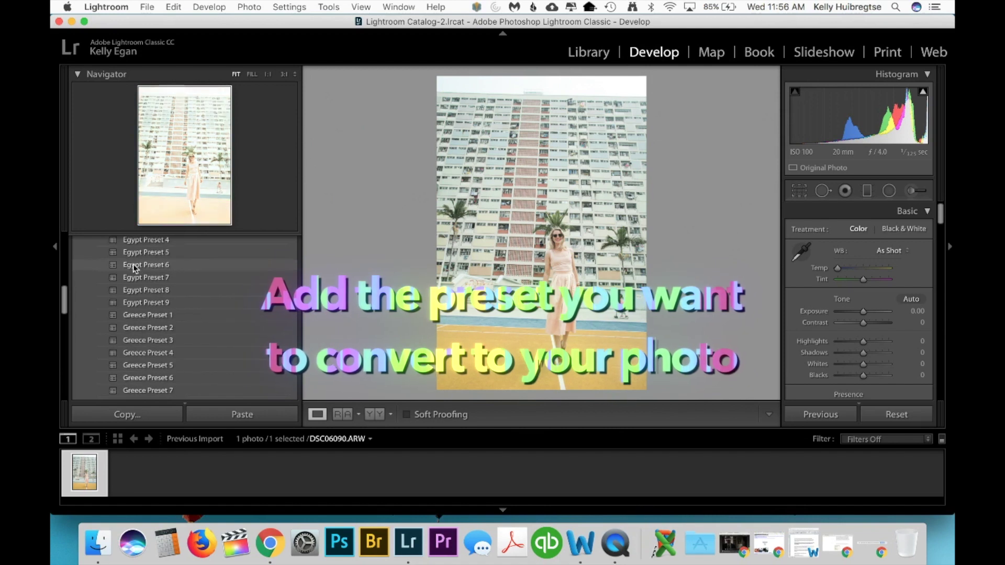
{"action": "scroll", "coordinate": [133, 264], "scroll_direction": "down", "scroll_amount": 5}
{"action": "scroll", "coordinate": [133, 264], "scroll_direction": "up", "scroll_amount": 5}
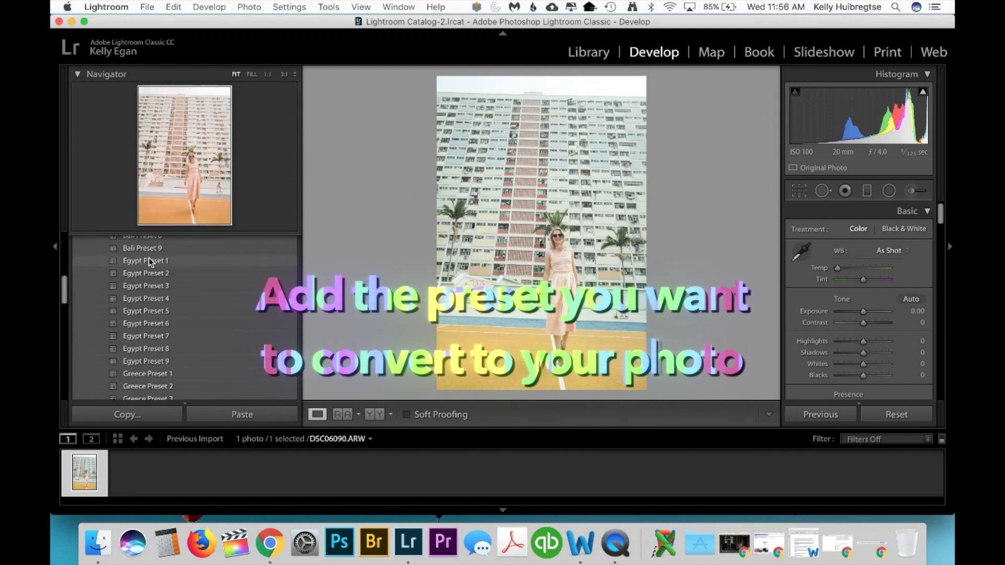
{"action": "scroll", "coordinate": [149, 257], "scroll_direction": "up", "scroll_amount": 1}
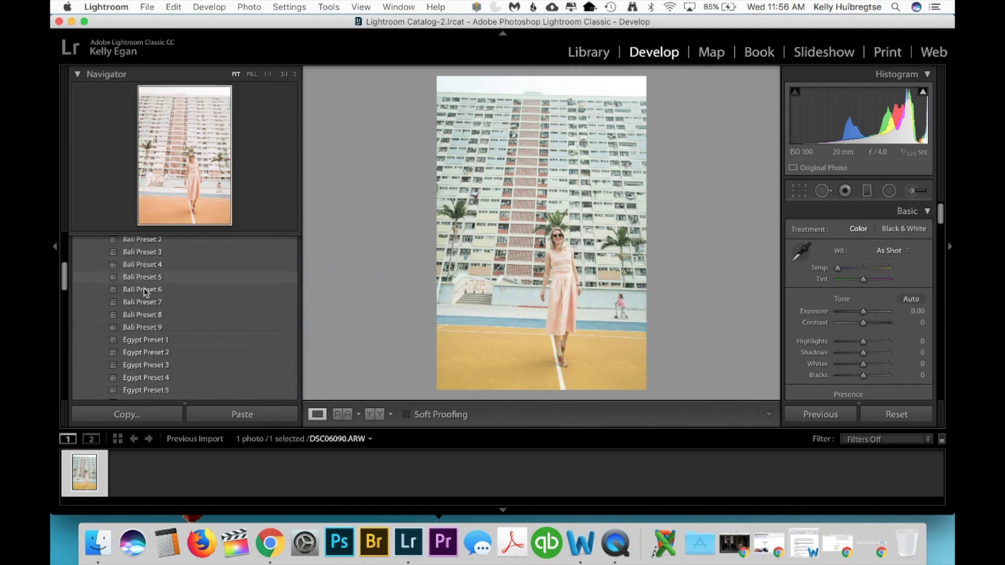
Step: Apply Egypt Preset 1 to the DSC06090 photo
{"action": "left_click", "coordinate": [155, 340]}
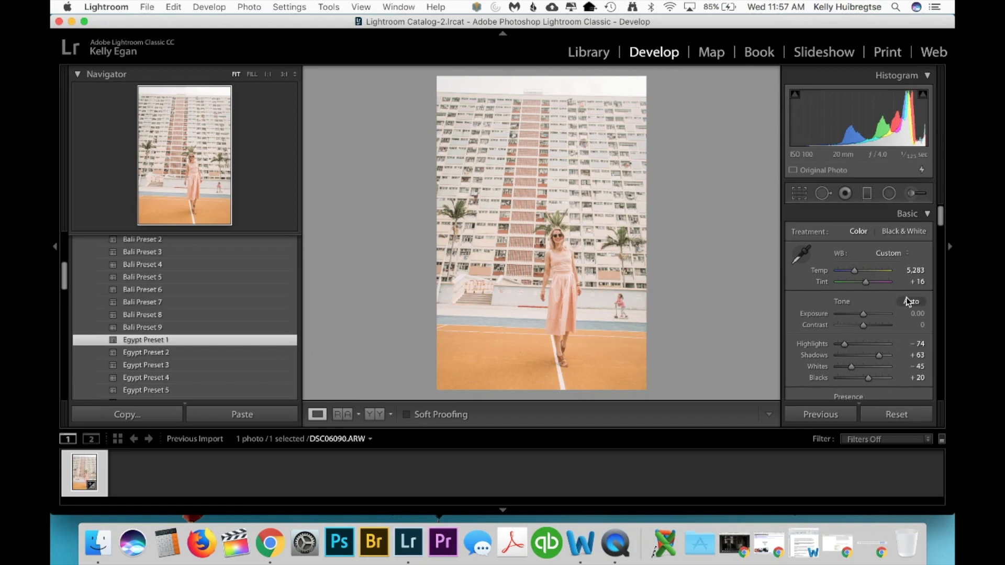
{"action": "scroll", "coordinate": [906, 297], "scroll_direction": "down", "scroll_amount": 3}
{"action": "scroll", "coordinate": [890, 314], "scroll_direction": "up", "scroll_amount": 3}
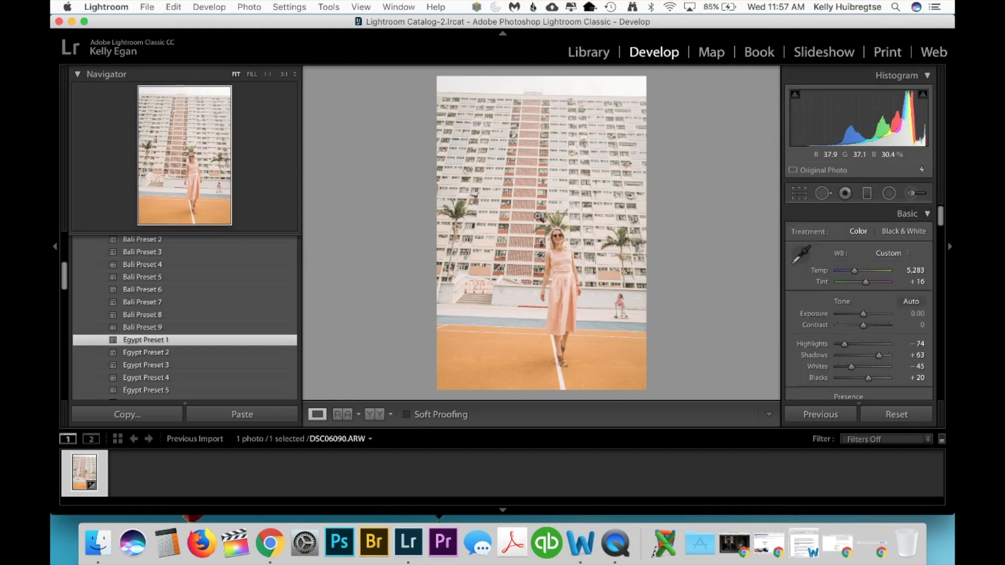
Step: Send the photo to Photoshop with Edit In > Open as Smart Object
{"action": "right_click", "coordinate": [538, 216]}
{"action": "mouse_move", "coordinate": [570, 269]}
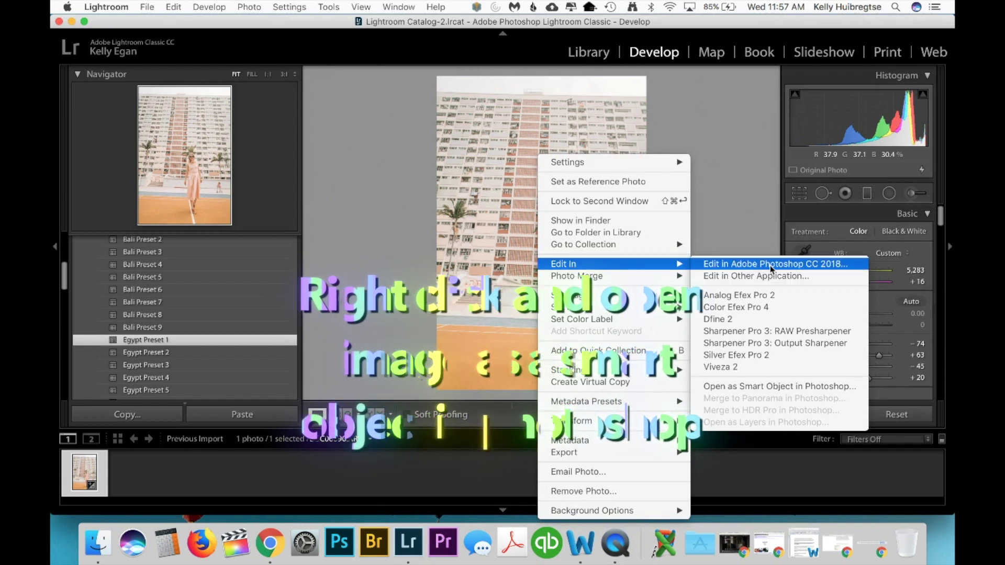
{"action": "left_click", "coordinate": [746, 387]}
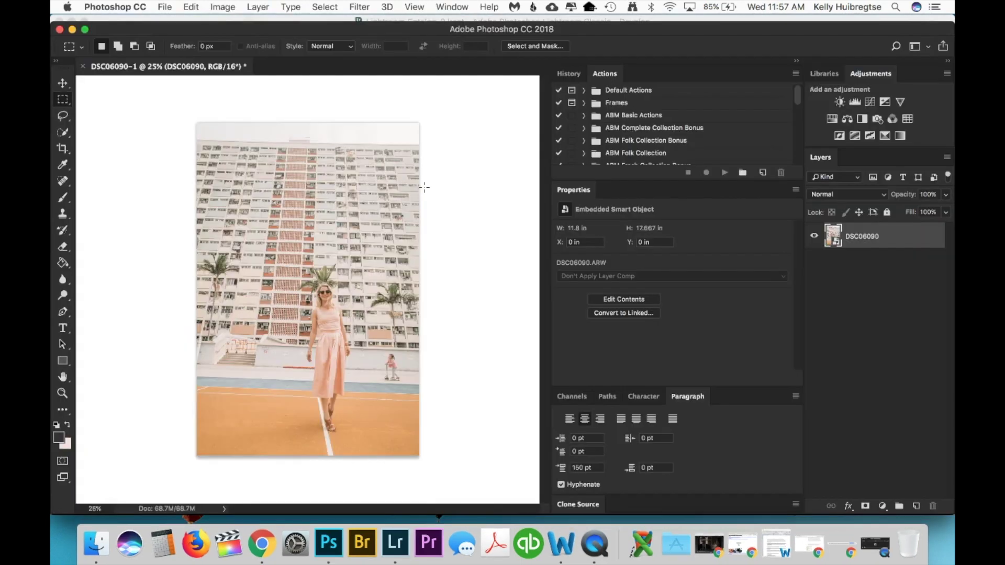
Step: Open the smart object in Camera Raw and review its Detail, HSL and Basic settings (Highlights -74, Shadows +63)
{"action": "double_click", "coordinate": [833, 236]}
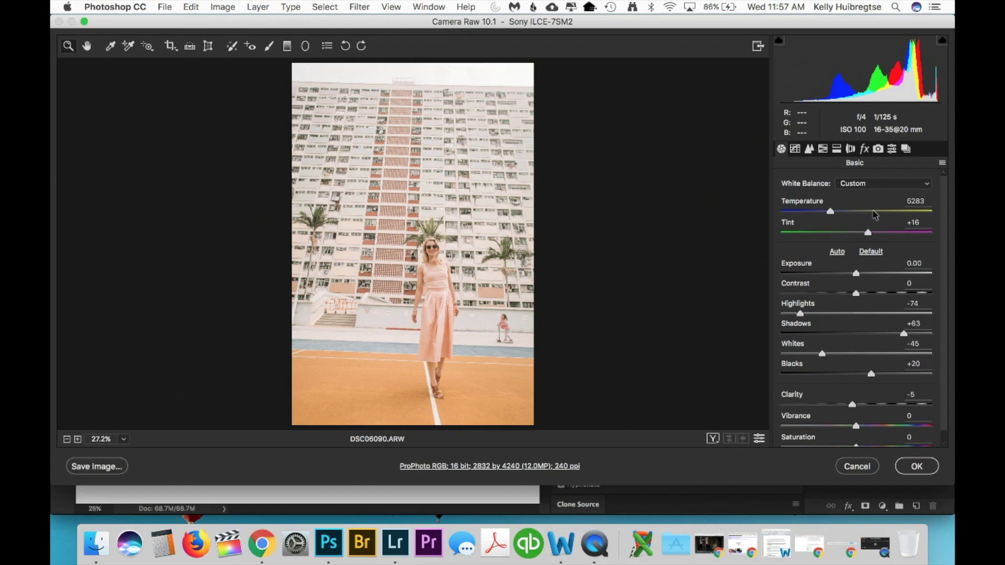
{"action": "scroll", "coordinate": [873, 215], "scroll_direction": "down", "scroll_amount": 1}
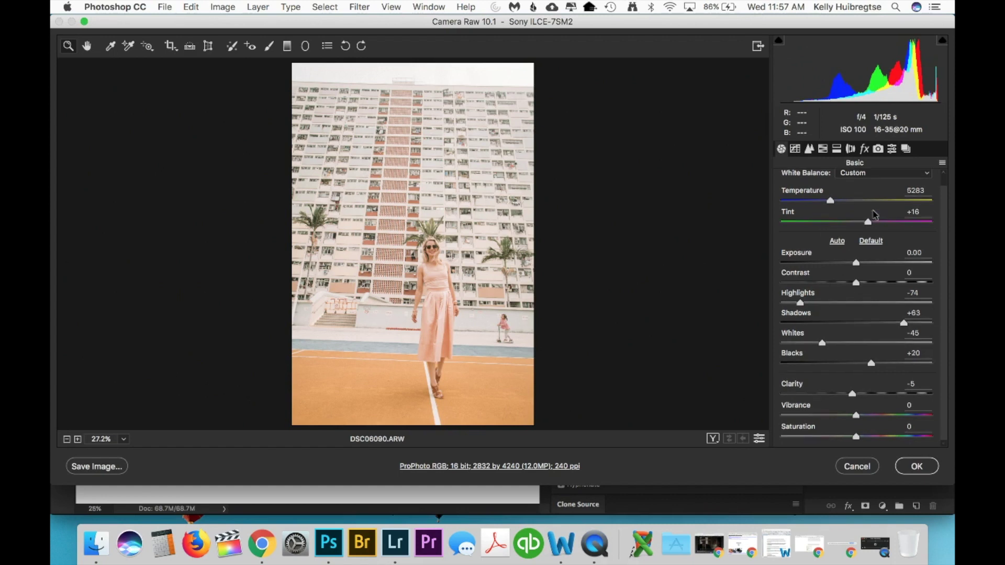
{"action": "scroll", "coordinate": [873, 215], "scroll_direction": "up", "scroll_amount": 1}
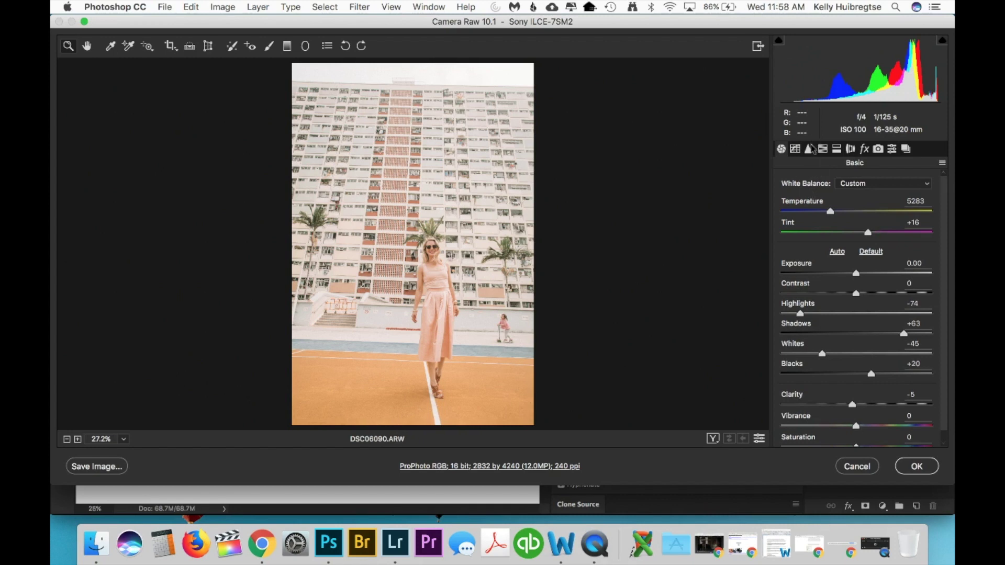
{"action": "left_click", "coordinate": [809, 149]}
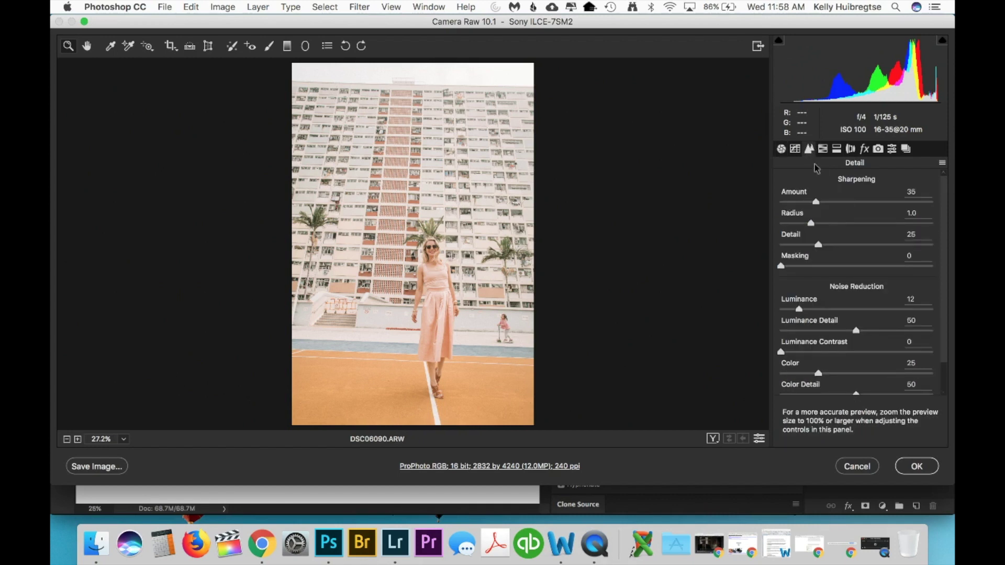
{"action": "left_click", "coordinate": [823, 150]}
{"action": "left_click", "coordinate": [793, 205]}
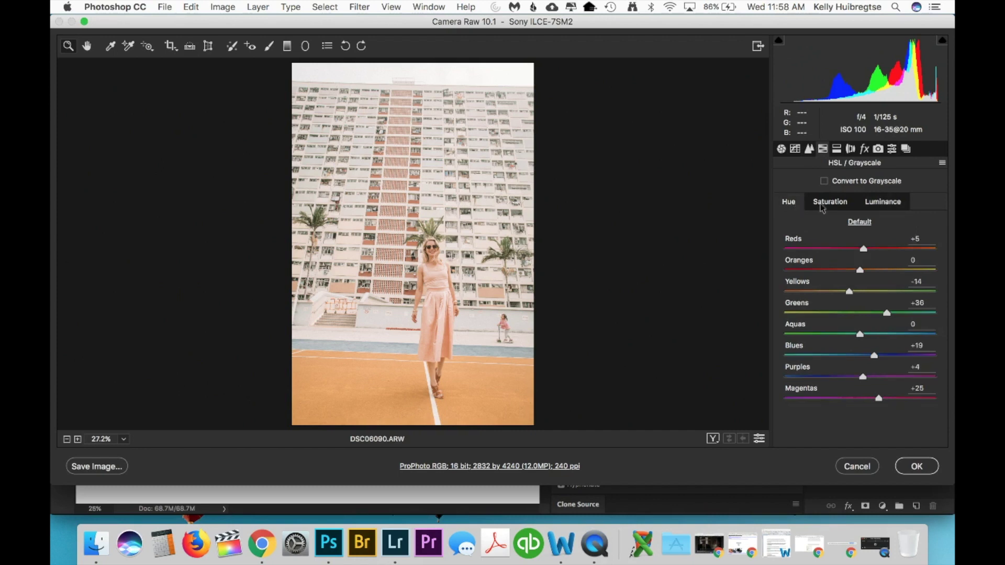
{"action": "left_click", "coordinate": [832, 204]}
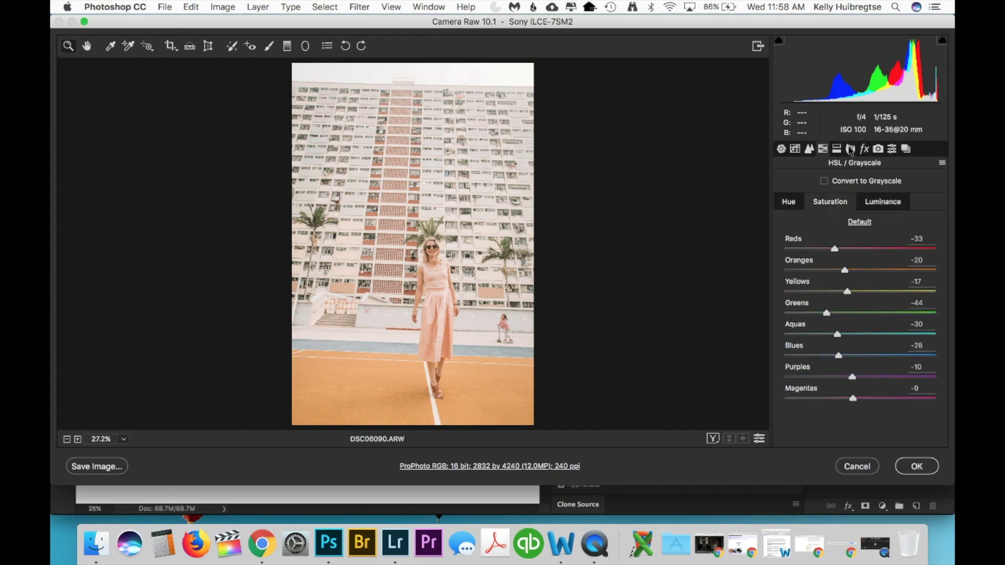
{"action": "left_click", "coordinate": [781, 150]}
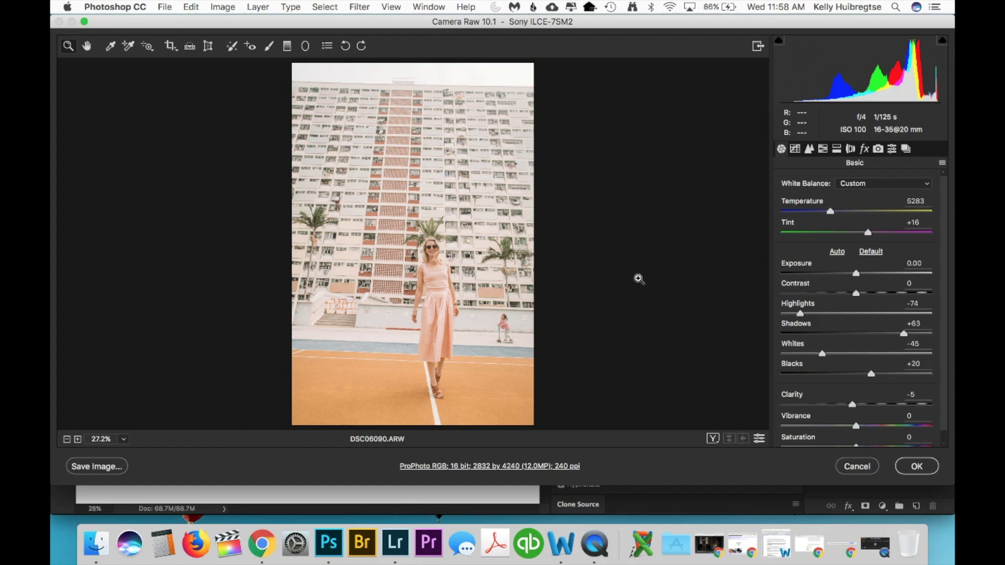
{"action": "left_click", "coordinate": [941, 164]}
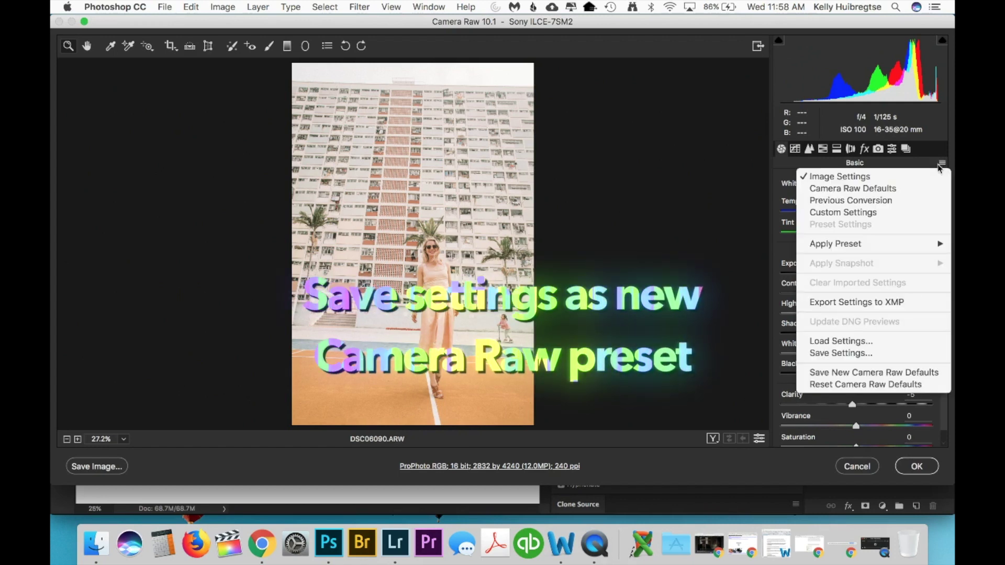
Step: Save the Camera Raw settings without Exposure as the DYT Egypt 1 settings file, then close Camera Raw
{"action": "left_click", "coordinate": [935, 166]}
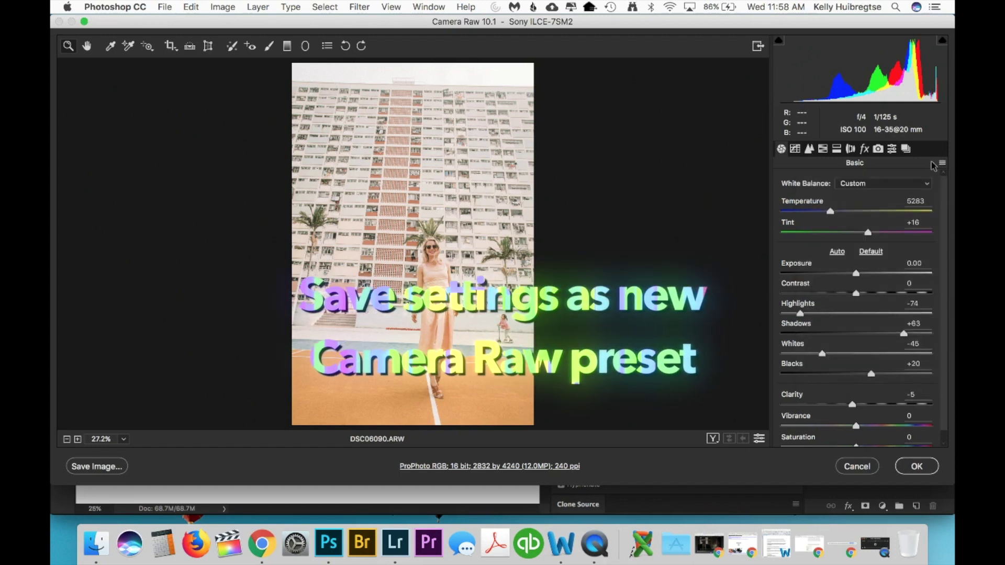
{"action": "left_click", "coordinate": [943, 165]}
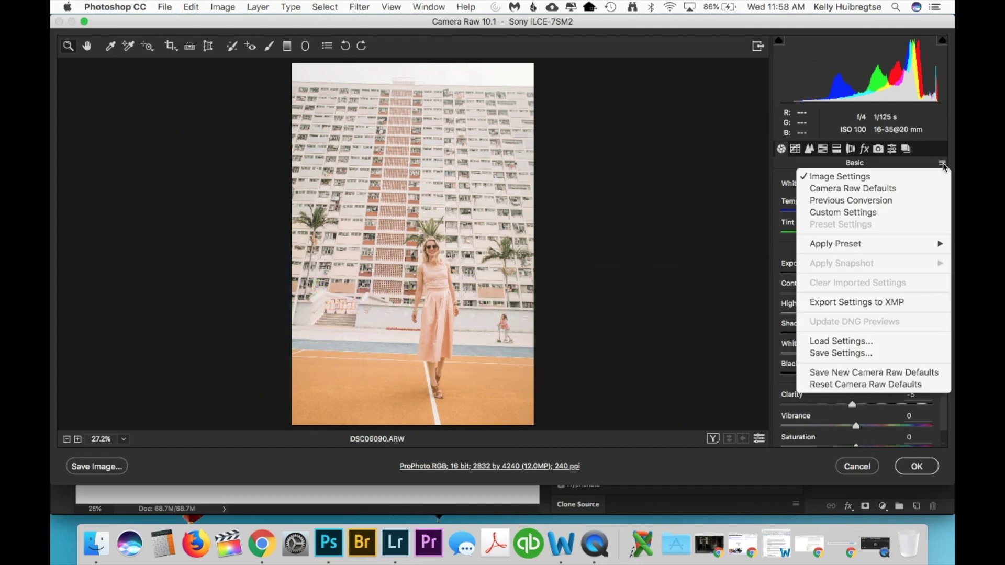
{"action": "left_click", "coordinate": [832, 353]}
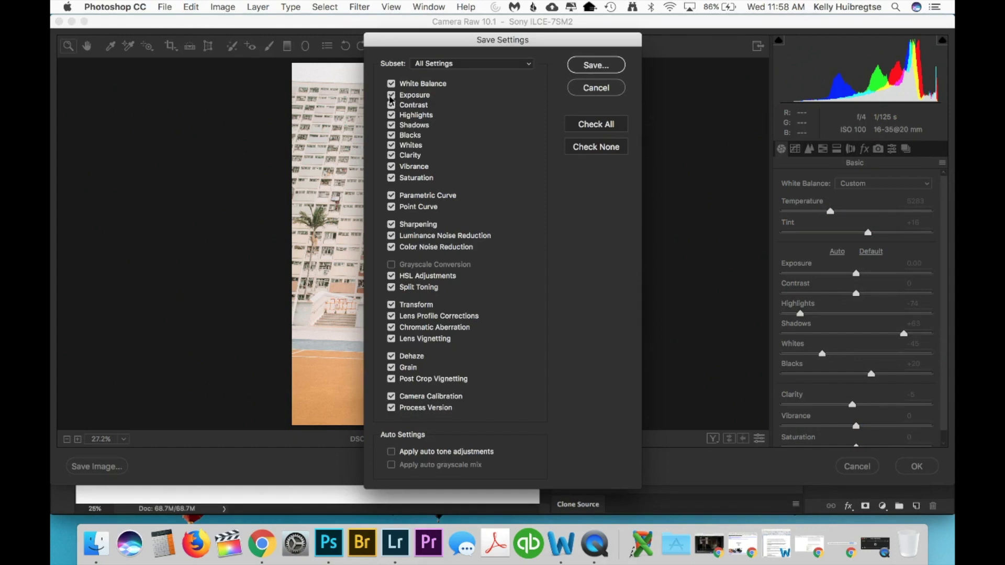
{"action": "left_click", "coordinate": [391, 95]}
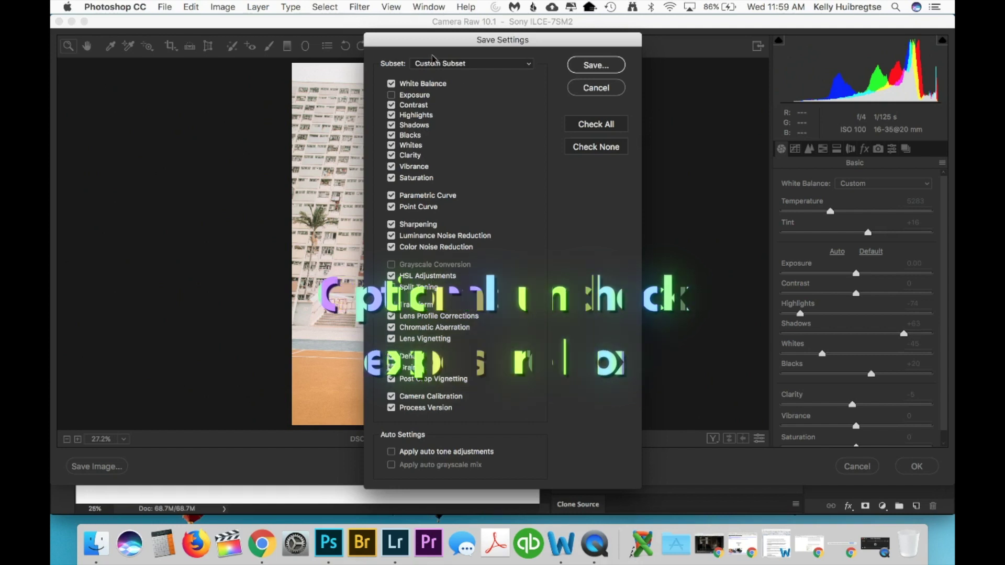
{"action": "left_click", "coordinate": [596, 65]}
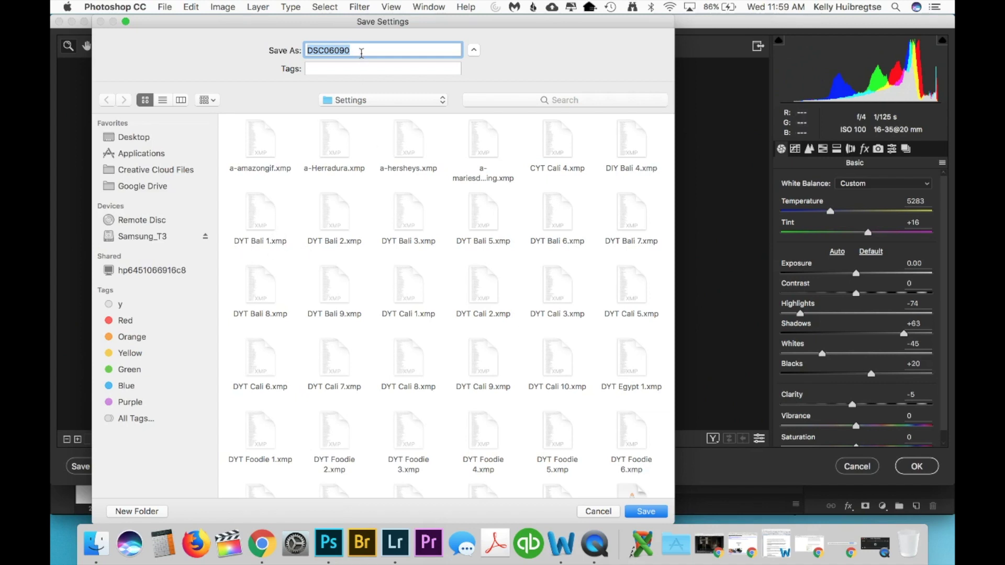
{"action": "type", "text": "DYT Egypt 1"}
{"action": "key", "text": "Return"}
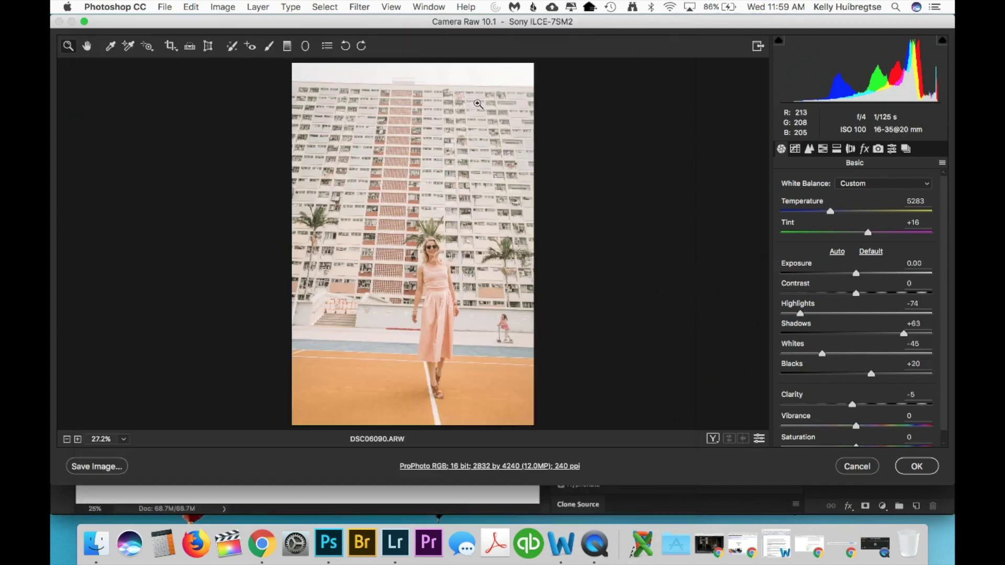
{"action": "left_click", "coordinate": [916, 467]}
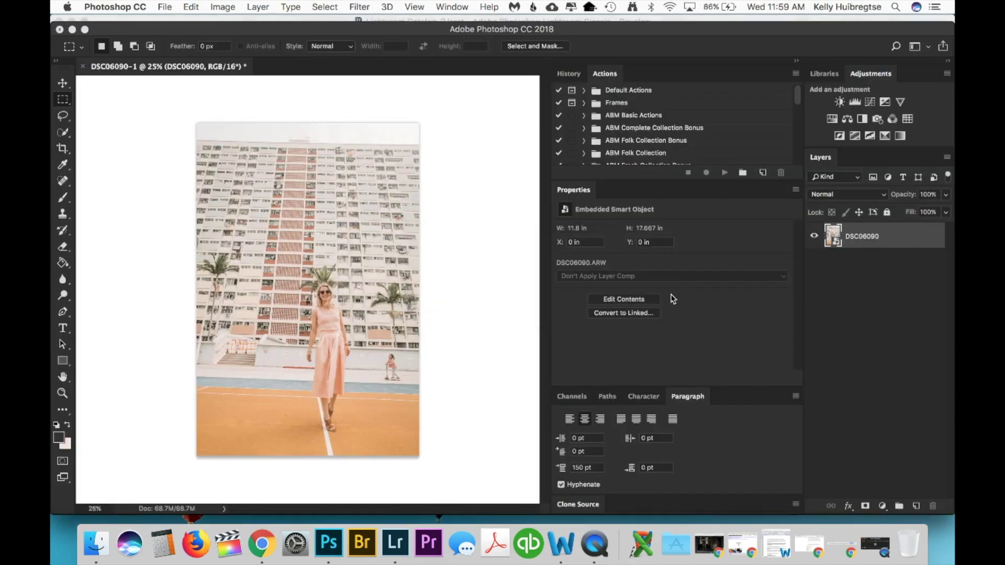
Step: Open DSCF1041.jpg in Photoshop by dragging it from the Lightroom preset folder
{"action": "key", "text": "ctrl+Up"}
{"action": "left_click", "coordinate": [868, 162]}
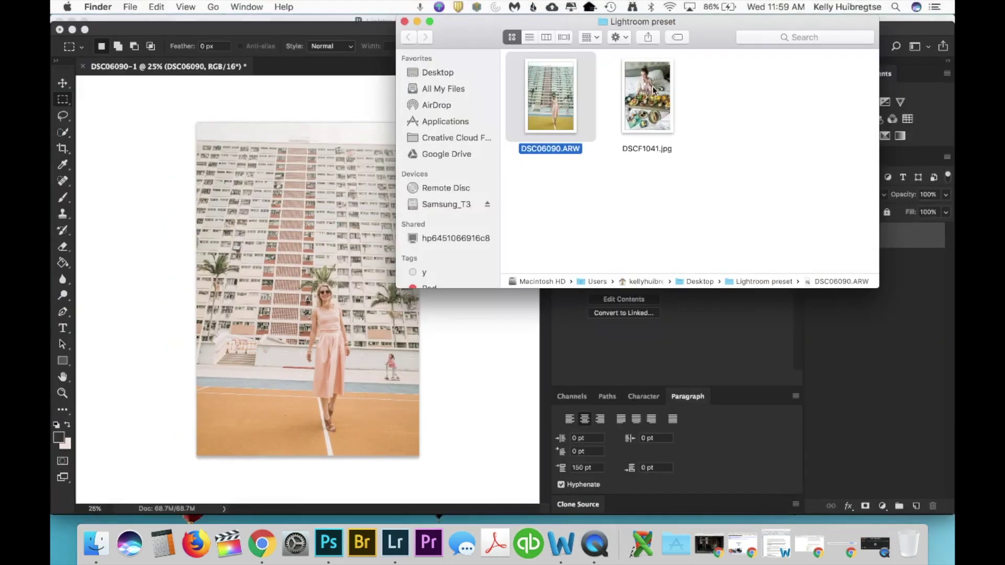
{"action": "left_click_drag", "start_coordinate": [653, 90], "coordinate": [330, 548]}
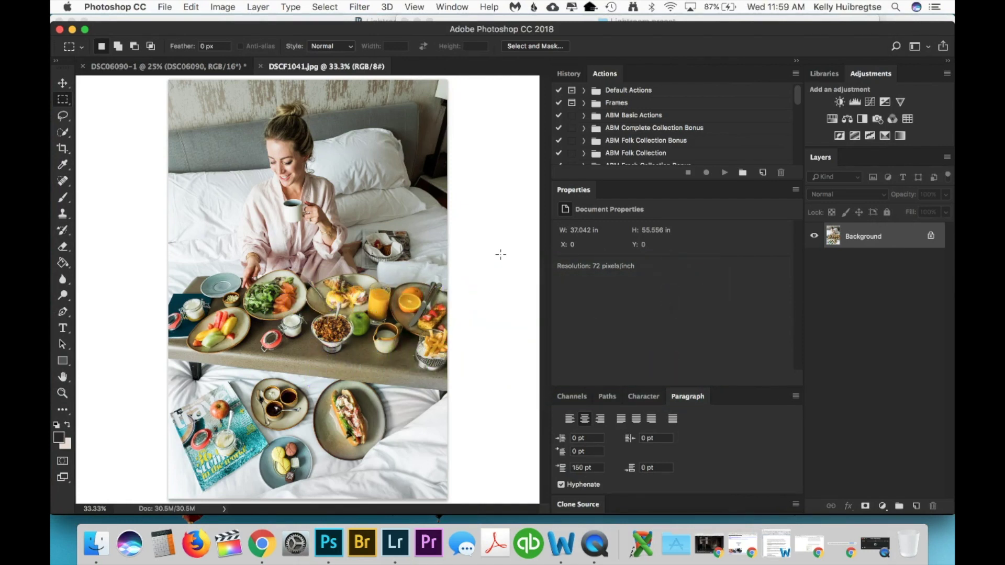
{"action": "scroll", "coordinate": [691, 147], "scroll_direction": "down", "scroll_amount": 5}
{"action": "scroll", "coordinate": [691, 147], "scroll_direction": "up", "scroll_amount": 4}
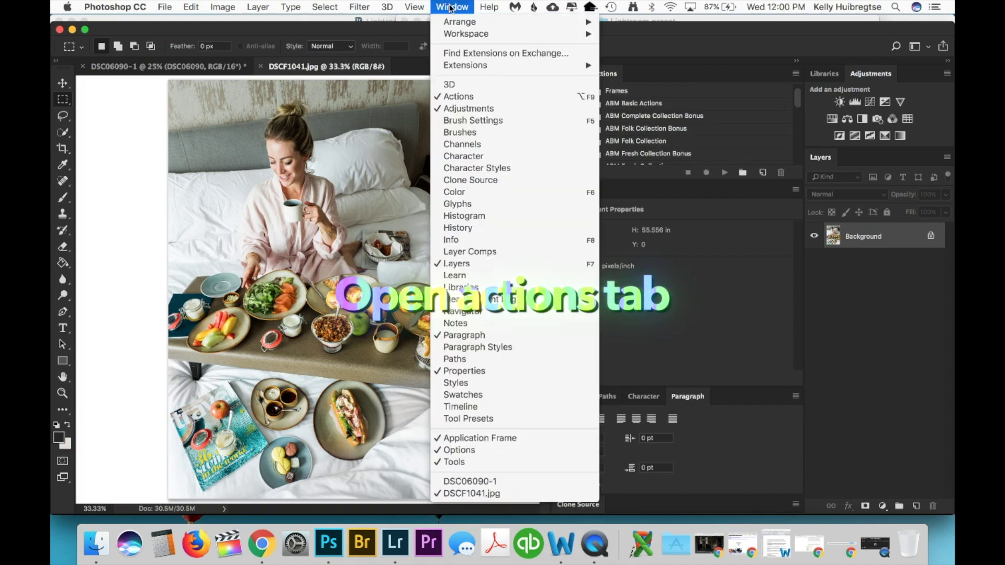
Step: Create a new action set named DYT Egypt in the Actions panel
{"action": "left_click", "coordinate": [471, 98]}
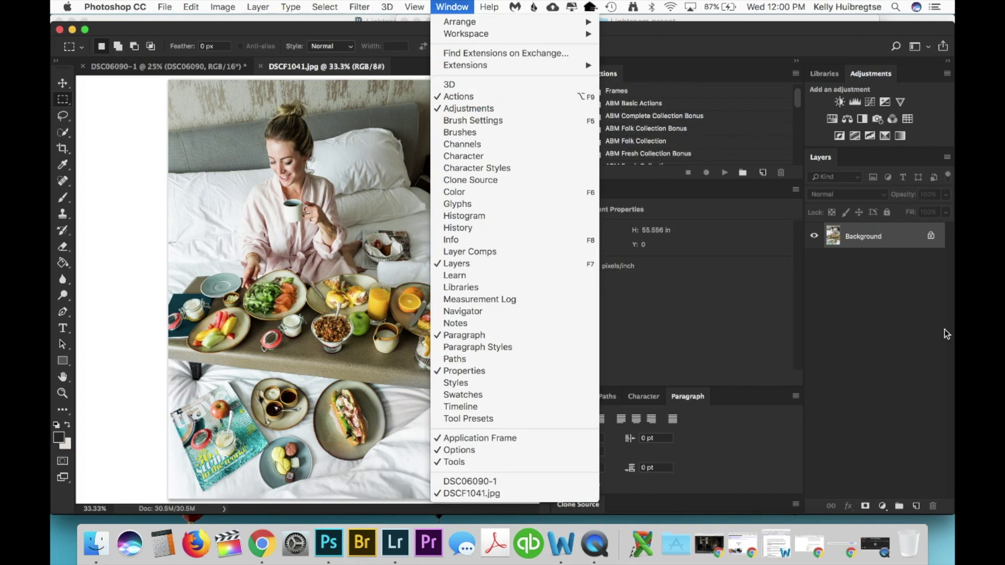
{"action": "left_click", "coordinate": [742, 173]}
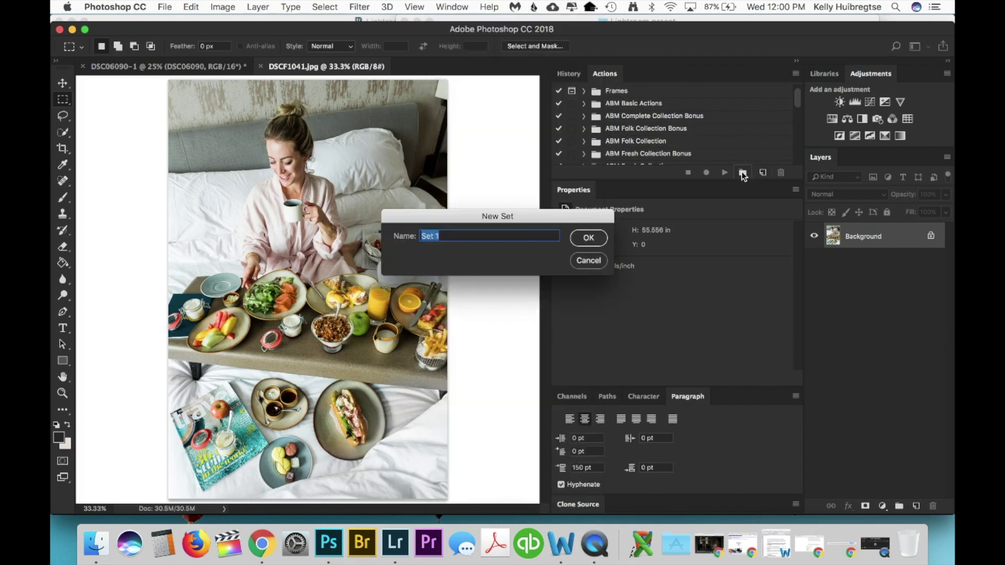
{"action": "type", "text": "D"}
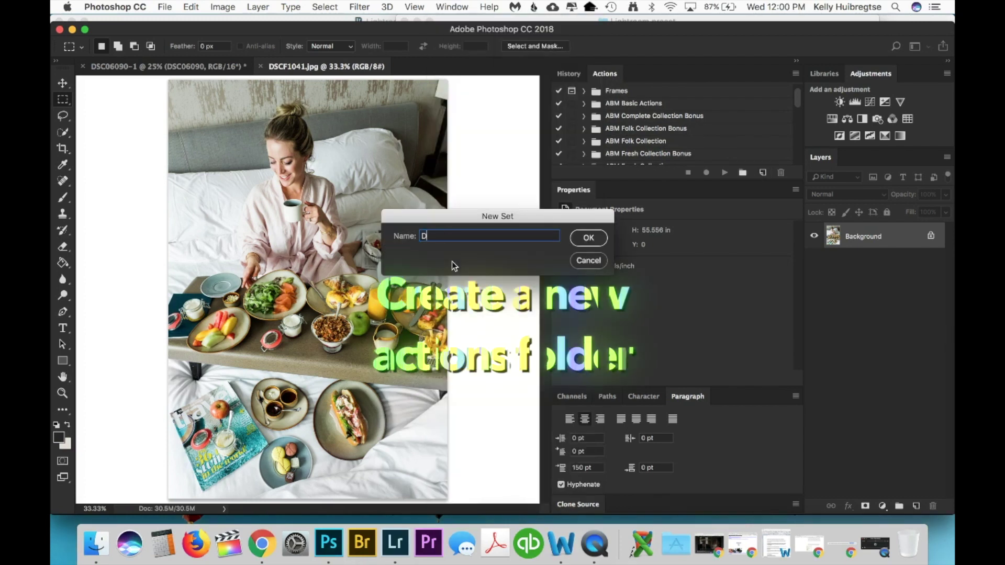
{"action": "type", "text": "YT"}
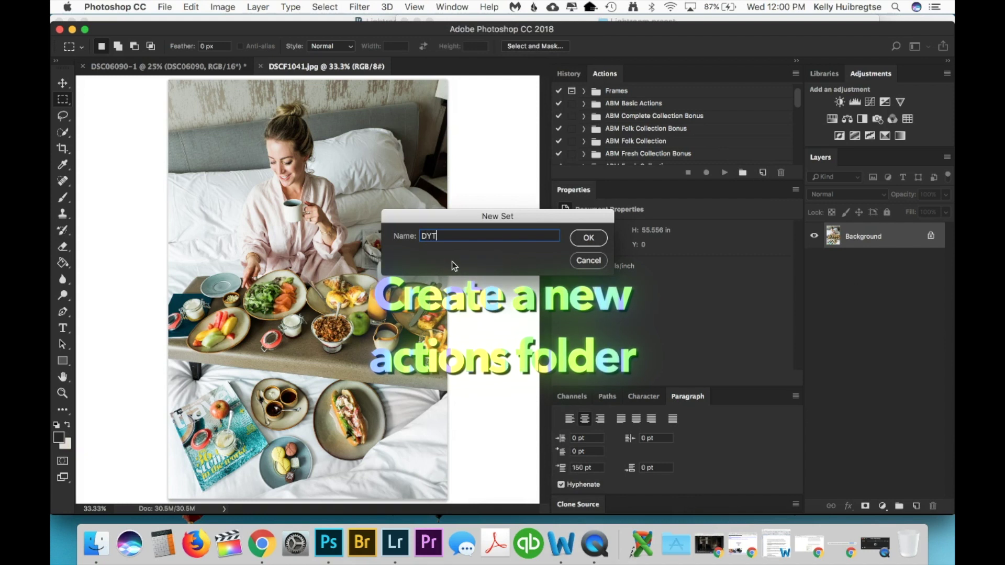
{"action": "type", "text": " Egypt"}
{"action": "key", "text": "Return"}
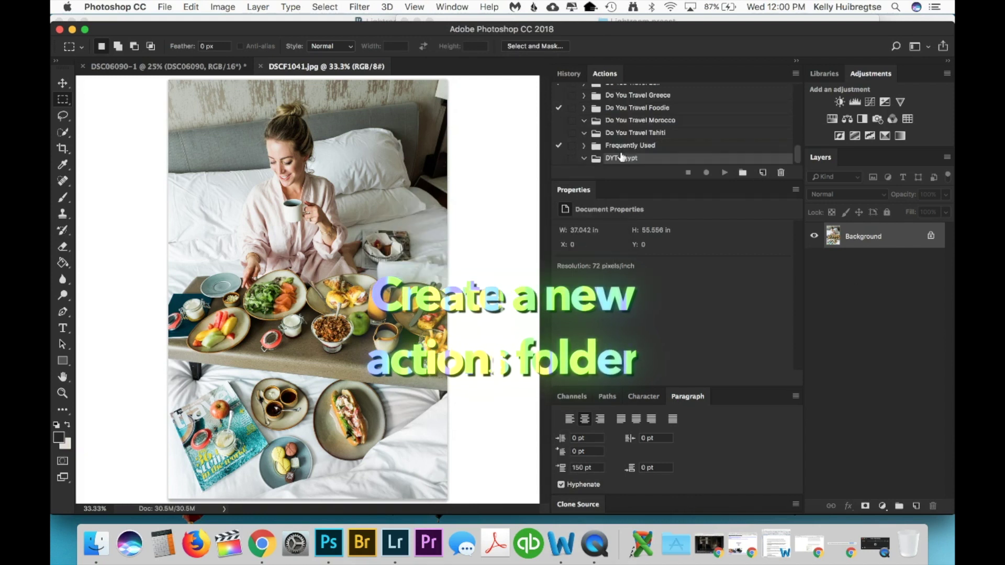
Step: Start recording an Egypt 1 action and duplicate the Background layer as its first step
{"action": "left_click", "coordinate": [761, 174]}
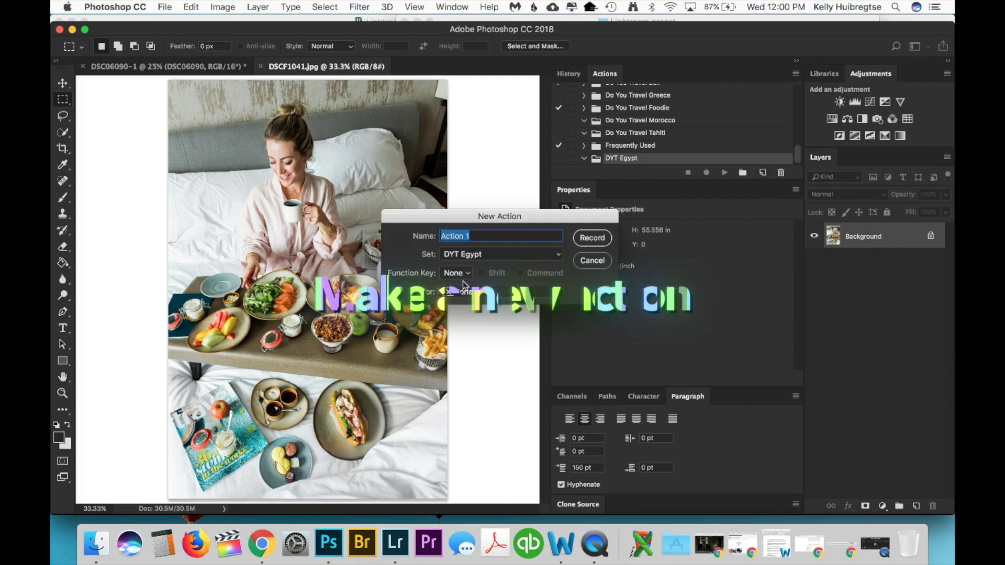
{"action": "type", "text": "Egypt 1"}
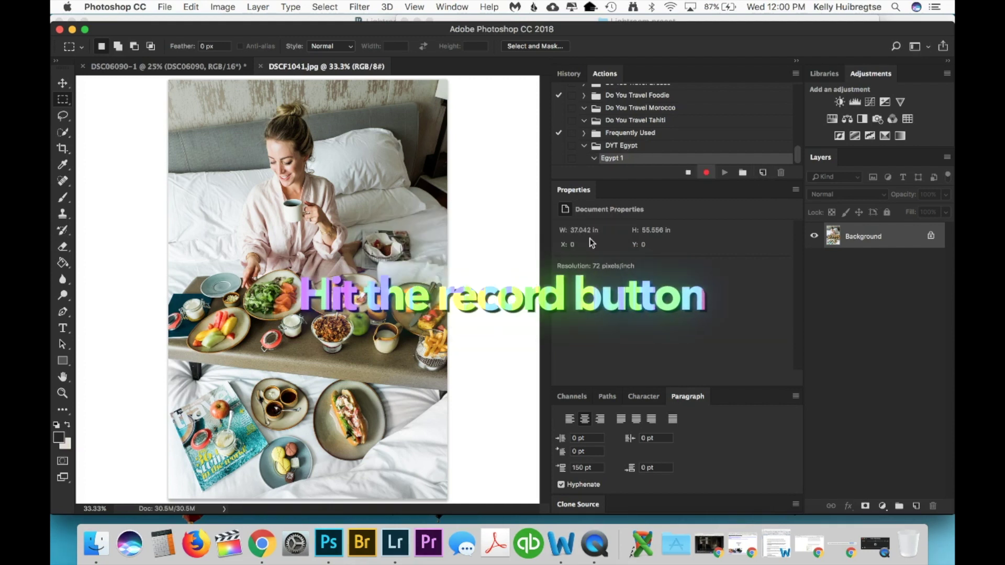
{"action": "left_click", "coordinate": [593, 238]}
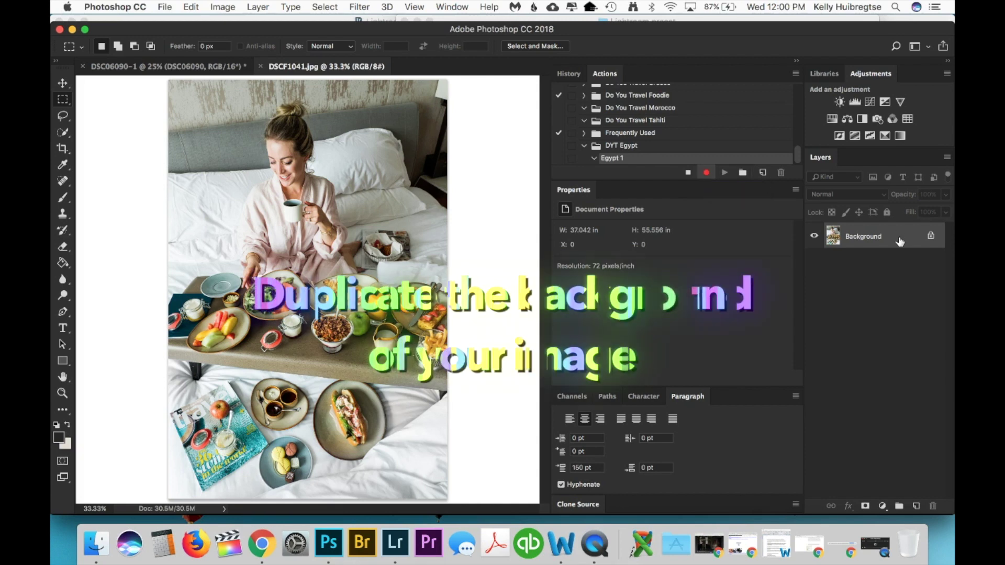
{"action": "left_click_drag", "start_coordinate": [899, 237], "coordinate": [916, 506]}
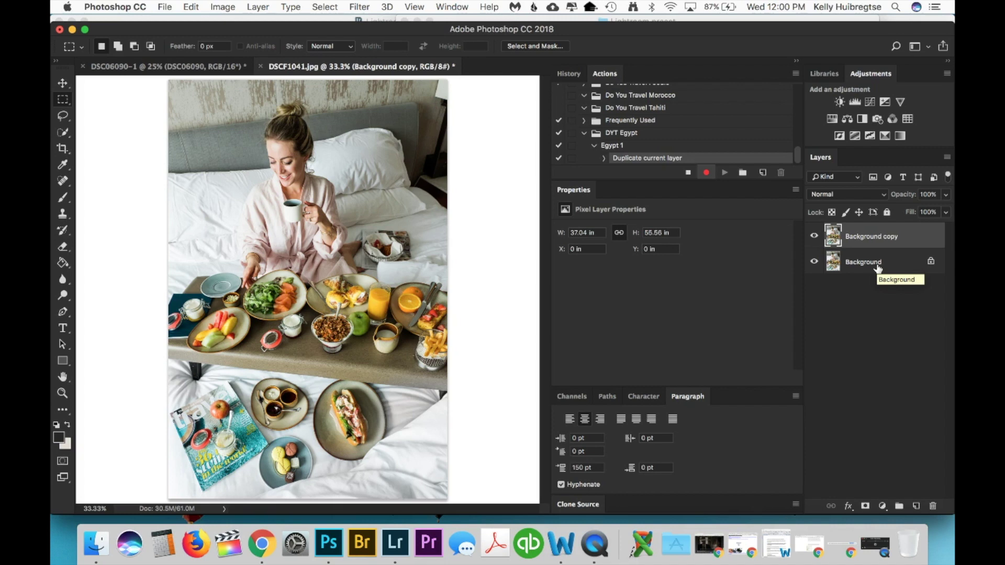
{"action": "left_click", "coordinate": [359, 7]}
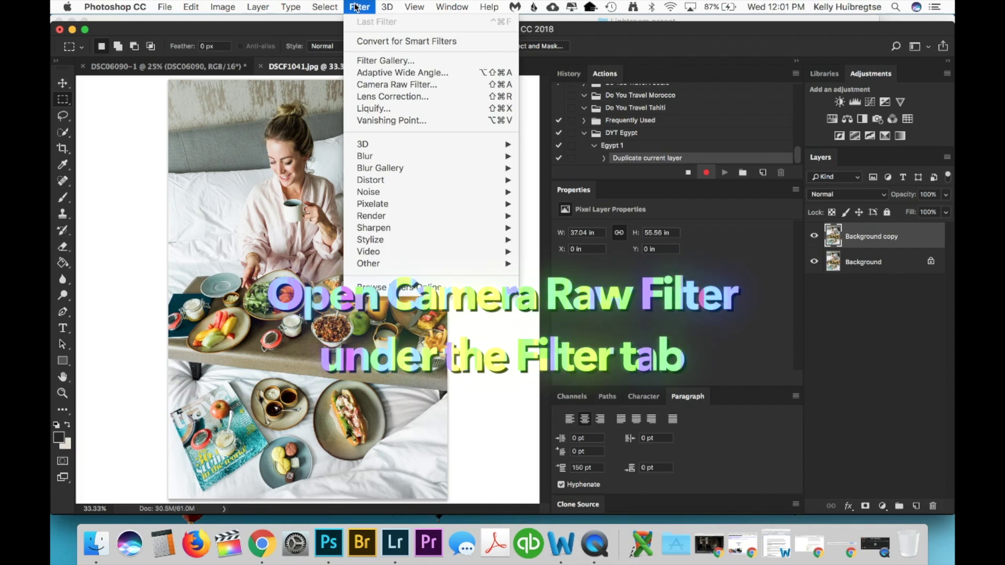
Step: Apply the DYT Egypt 1 preset to Background copy with Camera Raw Filter, then stop recording
{"action": "left_click", "coordinate": [399, 87]}
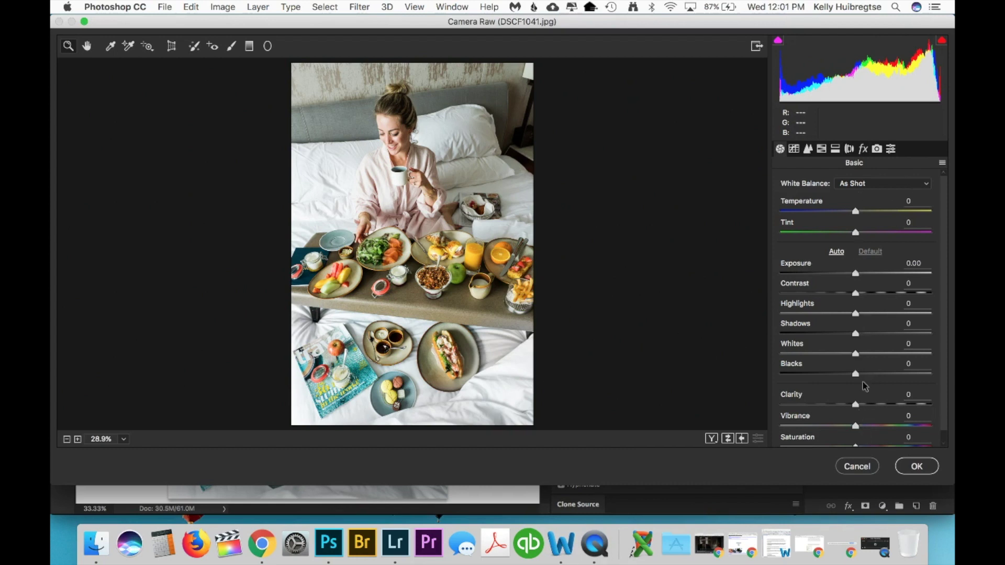
{"action": "left_click", "coordinate": [943, 163]}
{"action": "left_click", "coordinate": [942, 164]}
{"action": "left_click", "coordinate": [942, 163]}
{"action": "mouse_move", "coordinate": [890, 244]}
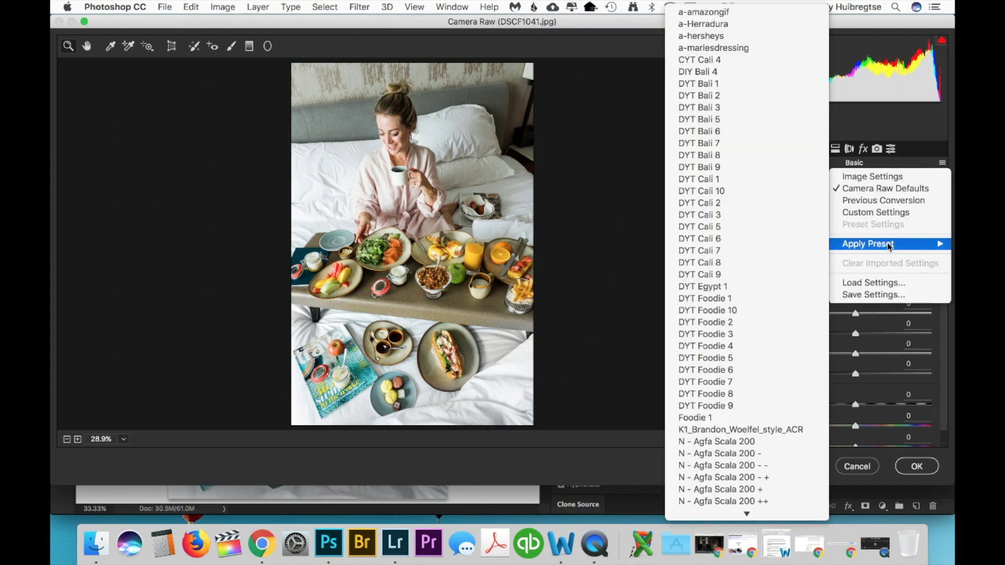
{"action": "left_click", "coordinate": [701, 287]}
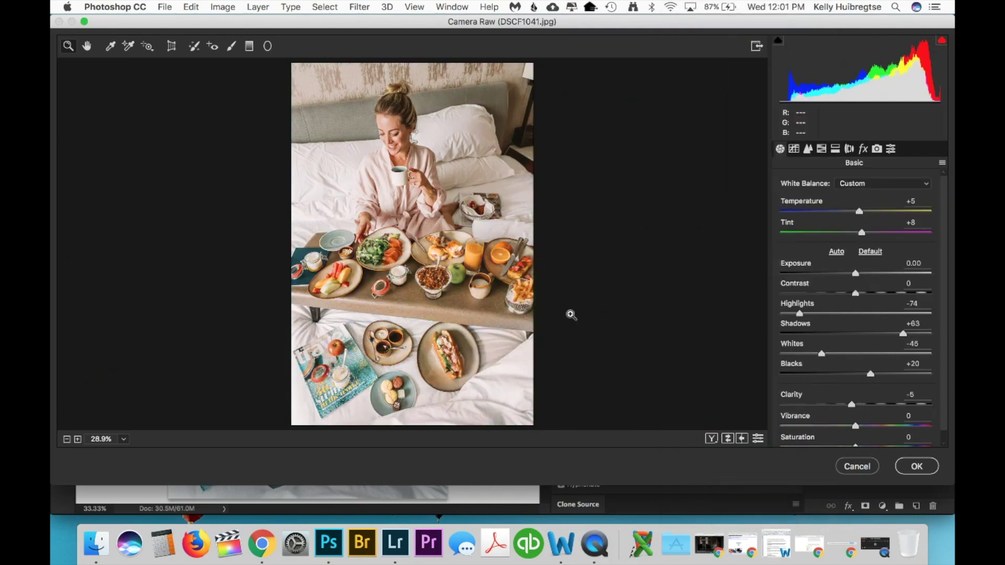
{"action": "left_click", "coordinate": [925, 467]}
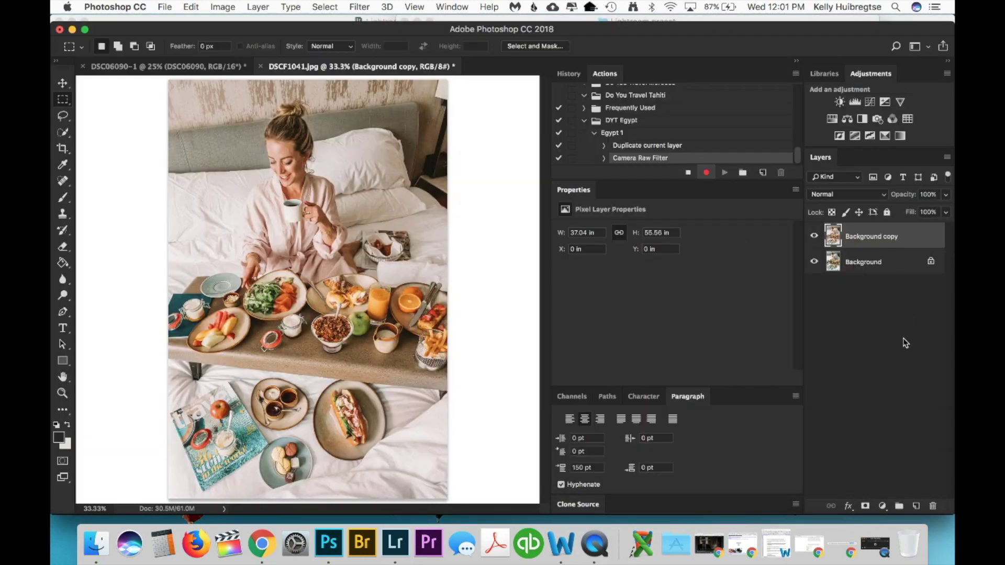
{"action": "left_click", "coordinate": [688, 173]}
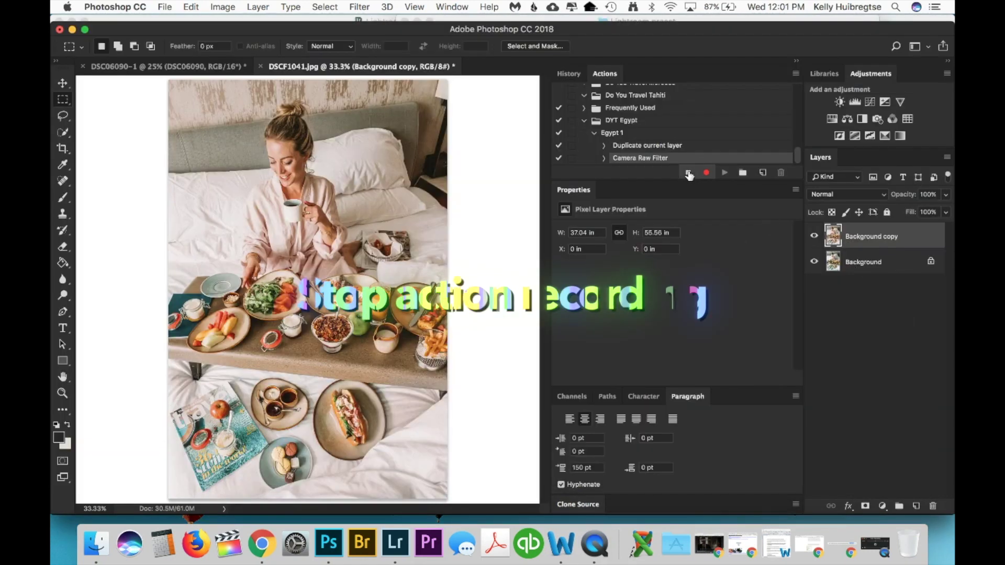
{"action": "left_click", "coordinate": [595, 134]}
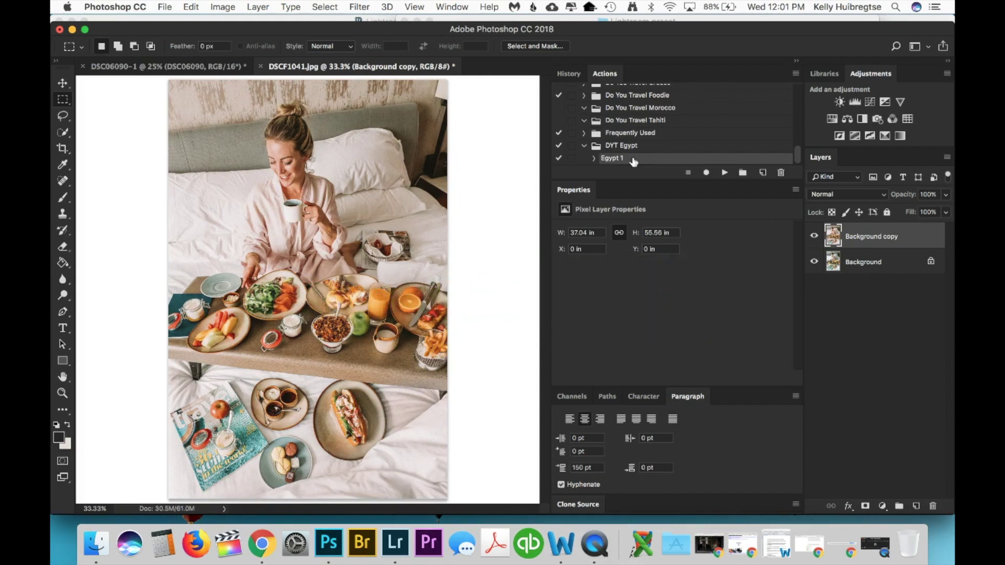
Step: Delete the Background copy layer and play Egypt 1 to recreate it
{"action": "key", "text": "BackSpace"}
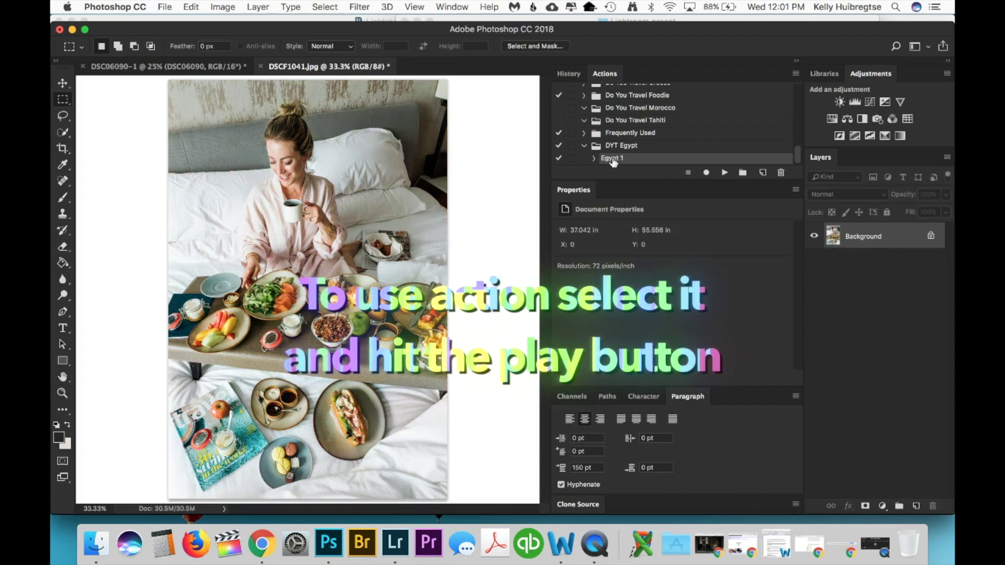
{"action": "left_click", "coordinate": [725, 172]}
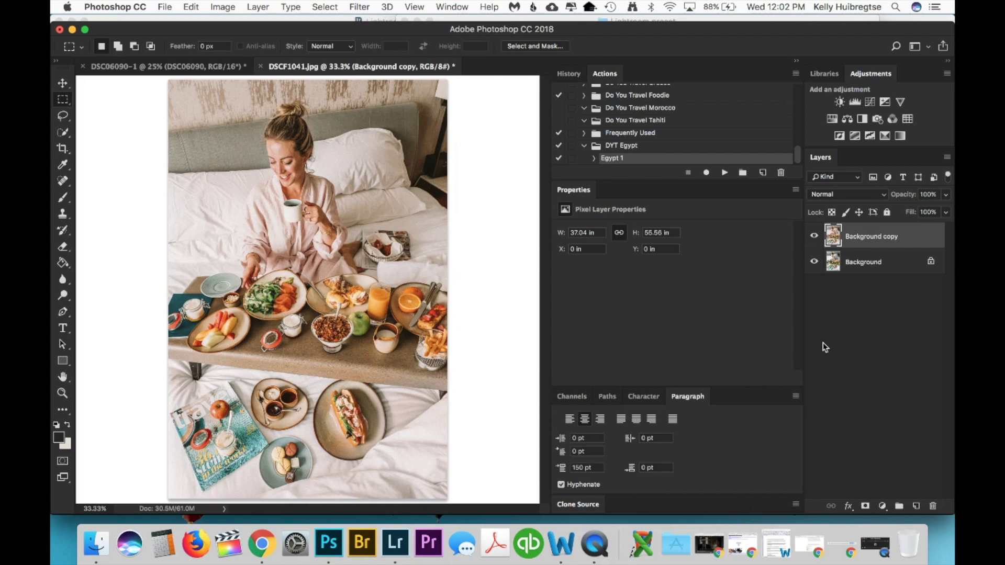
{"action": "left_click", "coordinate": [946, 195]}
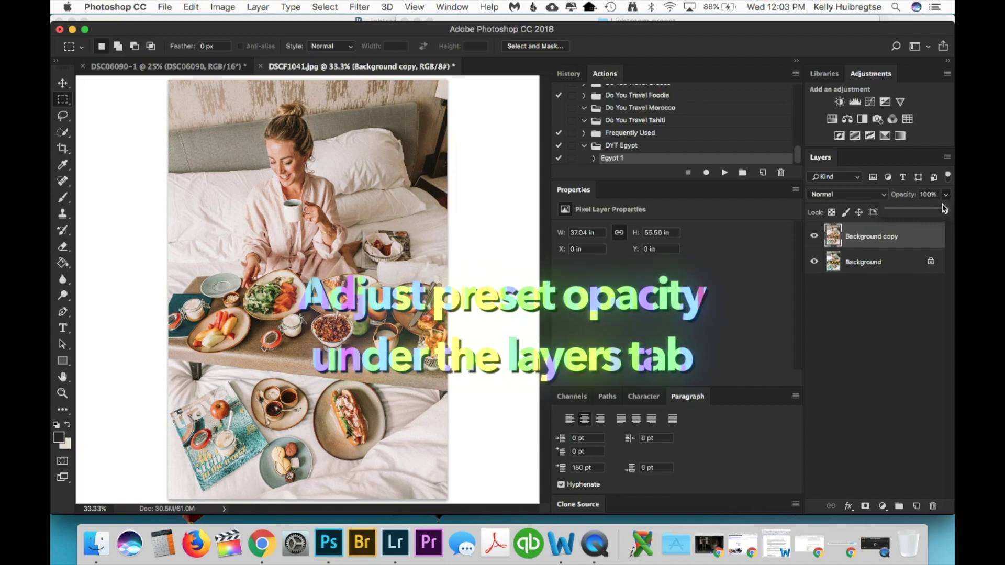
Step: Drag the Background copy opacity down to 0%, then back up to 32%
{"action": "left_click_drag", "start_coordinate": [944, 208], "coordinate": [886, 209]}
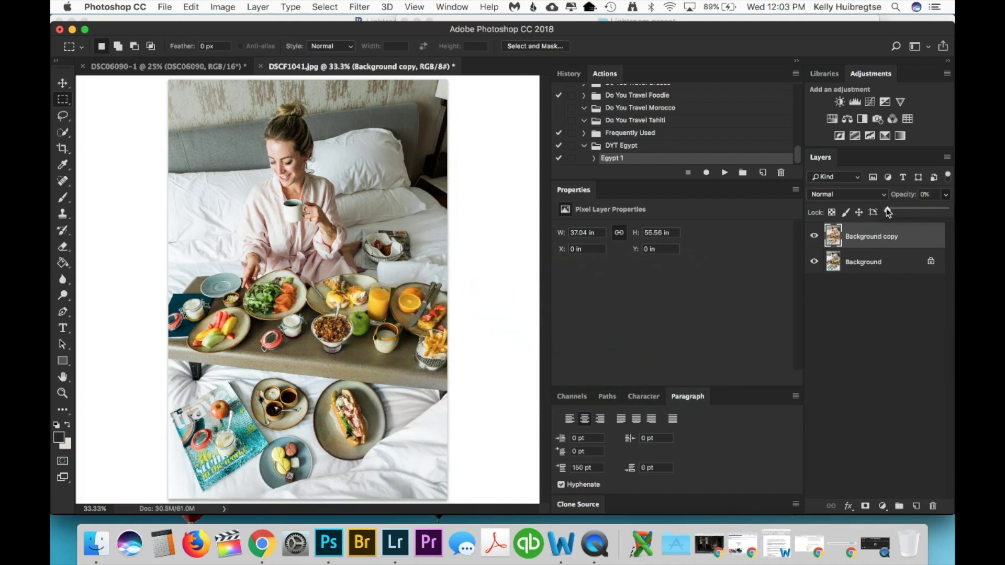
{"action": "mouse_move", "coordinate": [888, 212]}
{"action": "left_mouse_down"}
{"action": "mouse_move", "coordinate": [948, 213]}
{"action": "mouse_move", "coordinate": [889, 209]}
{"action": "mouse_move", "coordinate": [903, 212]}
{"action": "left_mouse_up"}
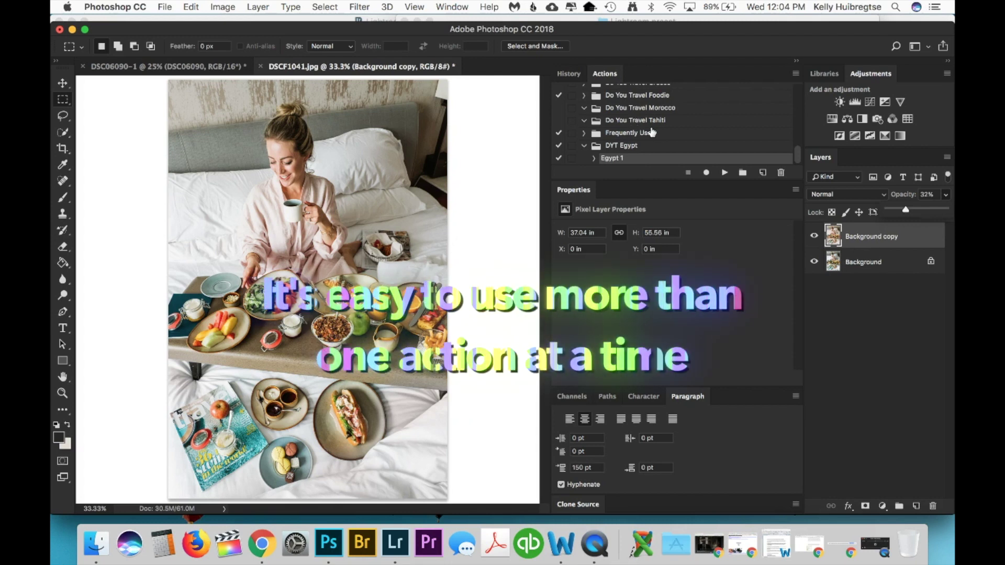
Step: Play the Do You Travel Foodie 4 action on Background and fade the new layer to 22% opacity
{"action": "left_click", "coordinate": [879, 262]}
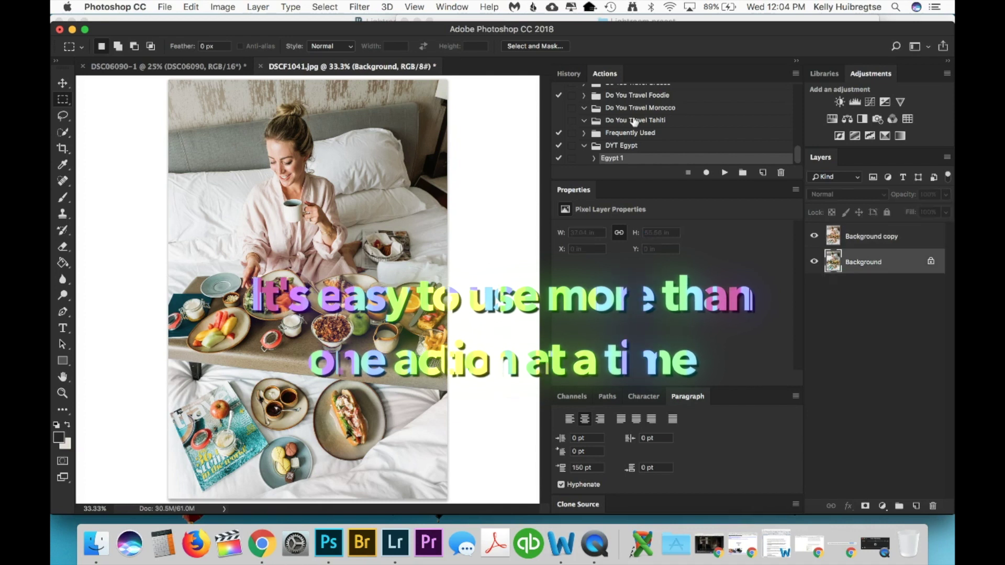
{"action": "scroll", "coordinate": [651, 144], "scroll_direction": "up", "scroll_amount": 3}
{"action": "left_click", "coordinate": [584, 140]}
{"action": "scroll", "coordinate": [639, 138], "scroll_direction": "down", "scroll_amount": 3}
{"action": "left_click", "coordinate": [622, 118]}
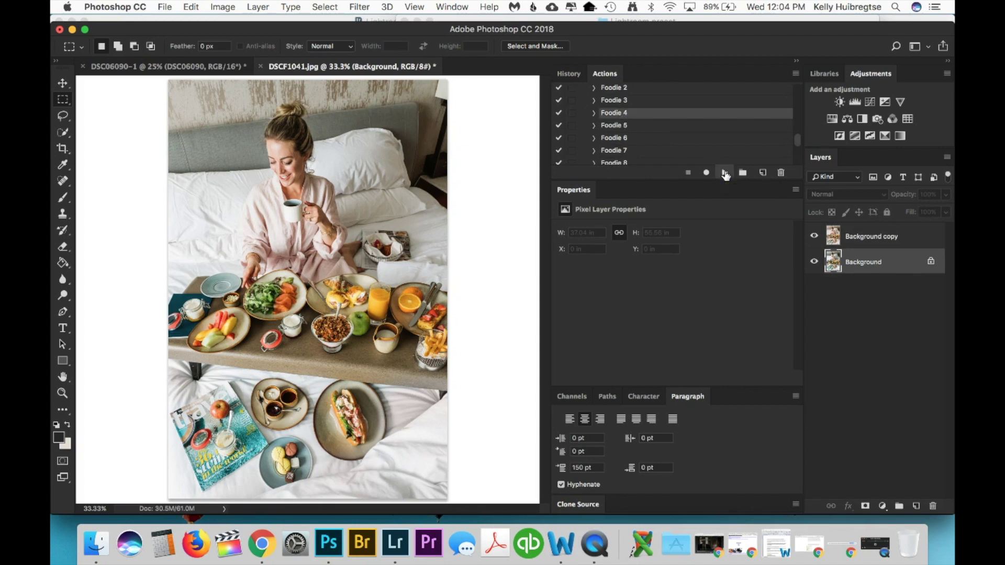
{"action": "left_click", "coordinate": [725, 172]}
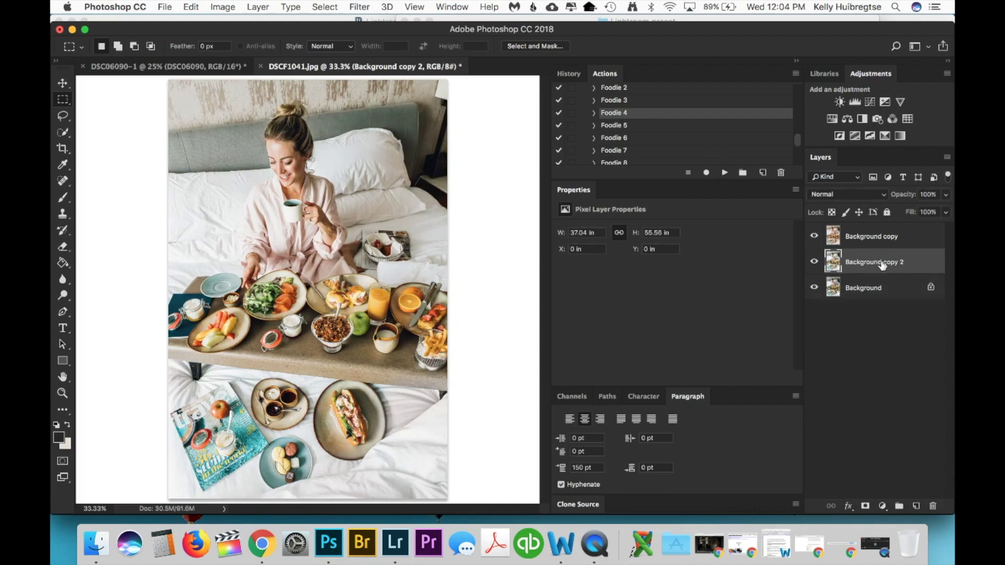
{"action": "left_click", "coordinate": [947, 194]}
{"action": "left_click_drag", "start_coordinate": [945, 210], "coordinate": [899, 210]}
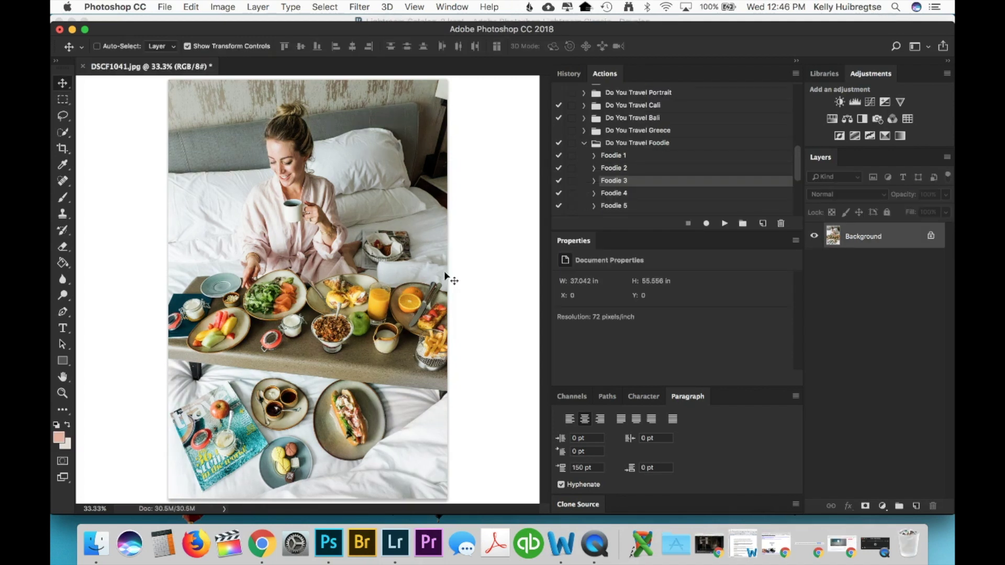
Step: Play Foodie 3, delete the resulting layers, and open the Camera Raw Filter
{"action": "left_click", "coordinate": [725, 224]}
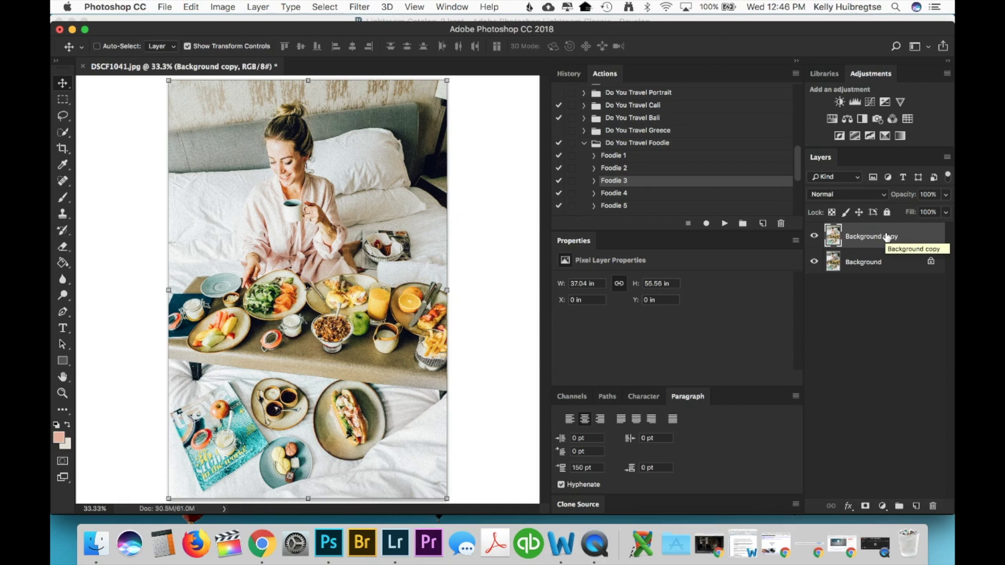
{"action": "key", "text": "Delete"}
{"action": "left_click_drag", "start_coordinate": [890, 236], "coordinate": [915, 506]}
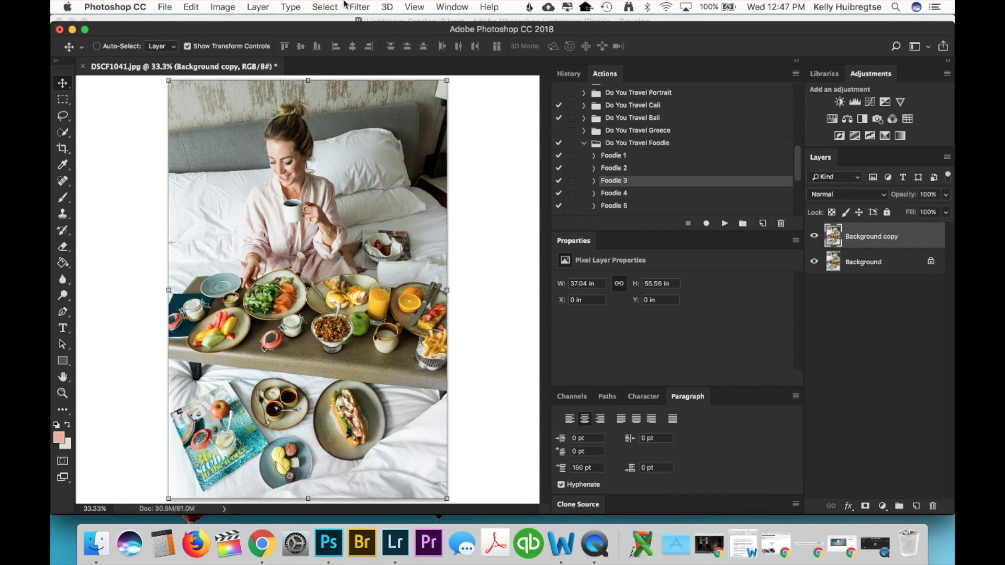
{"action": "left_click", "coordinate": [359, 7]}
{"action": "left_click", "coordinate": [408, 85]}
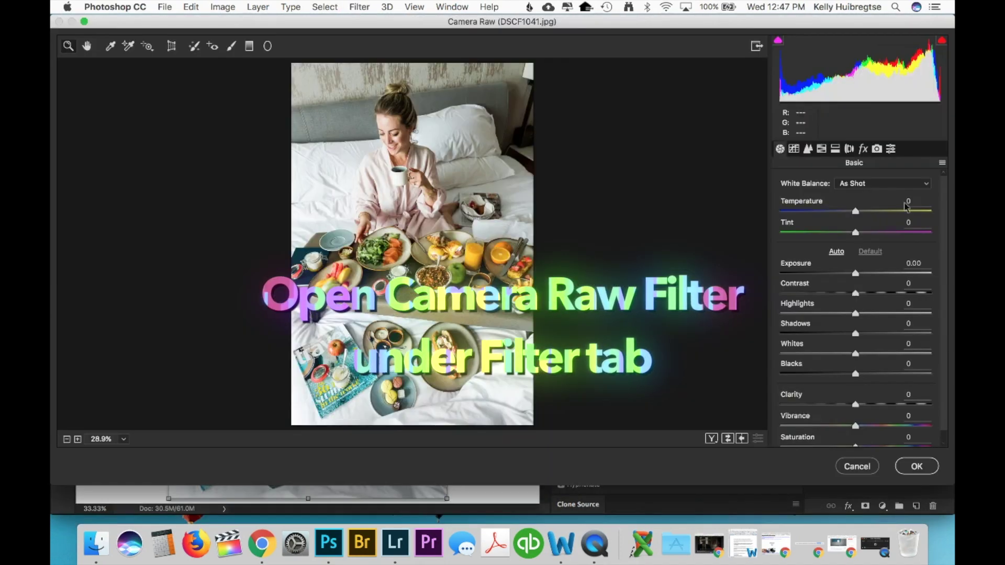
Step: Apply the DYT Foodie 3 Camera Raw preset, review Detail settings, and set layer opacity to 60%
{"action": "left_click", "coordinate": [942, 163]}
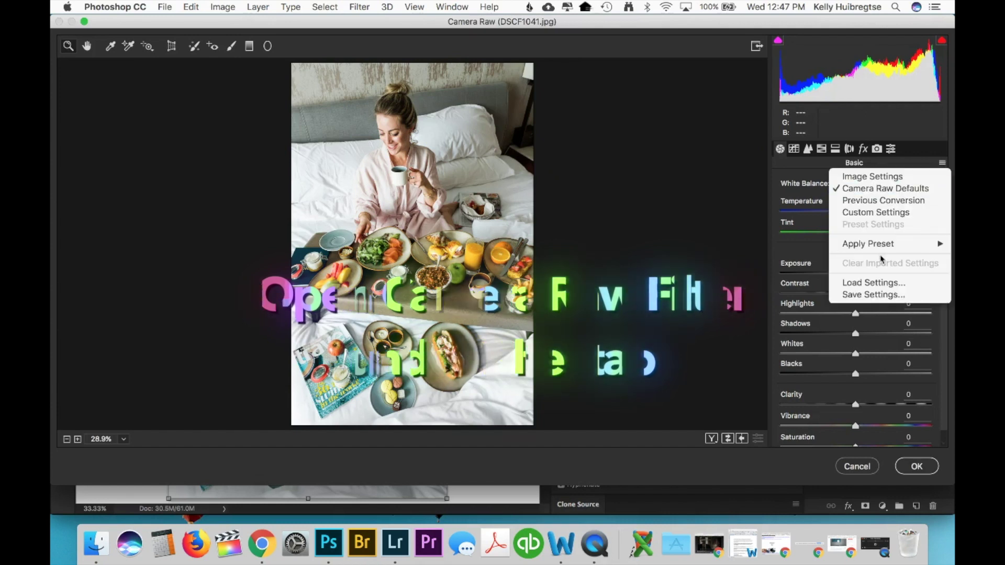
{"action": "mouse_move", "coordinate": [873, 245]}
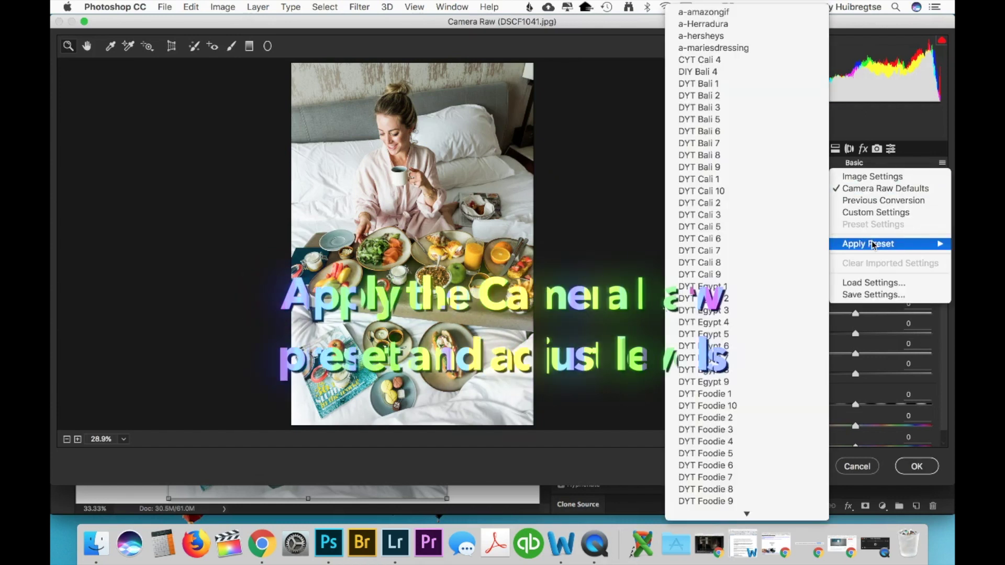
{"action": "left_click", "coordinate": [720, 429]}
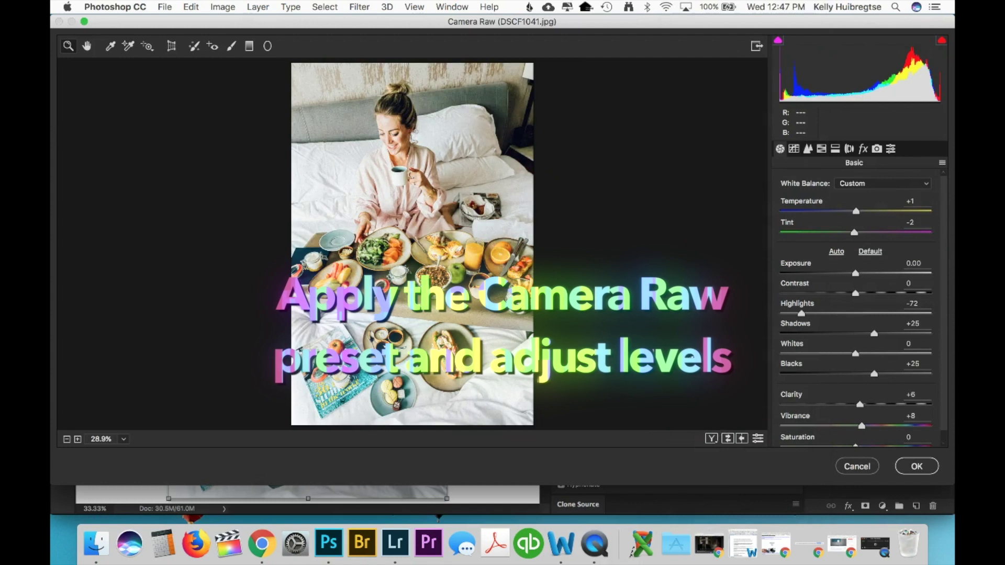
{"action": "left_click", "coordinate": [808, 149]}
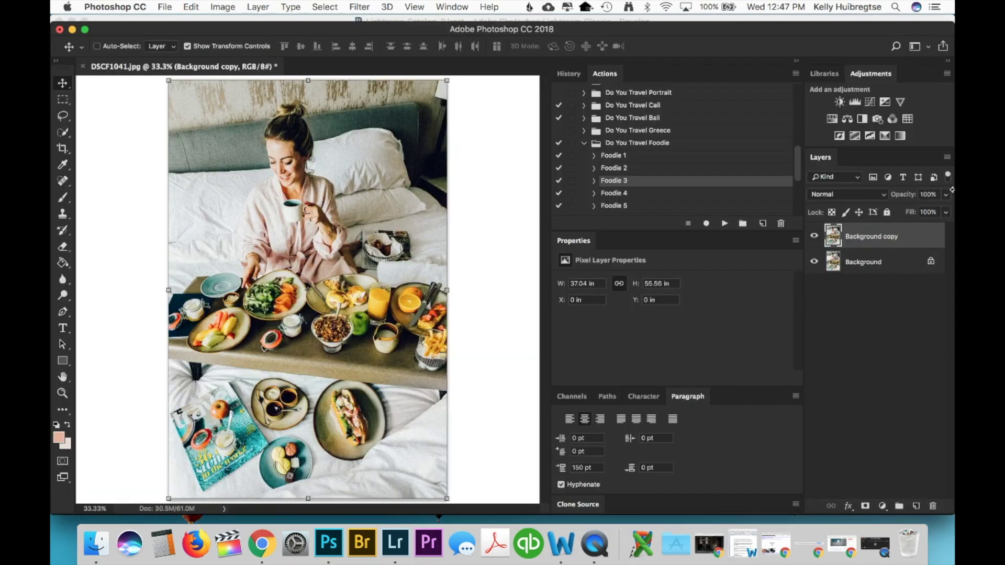
{"action": "left_click", "coordinate": [945, 194]}
{"action": "left_click_drag", "start_coordinate": [947, 208], "coordinate": [922, 211]}
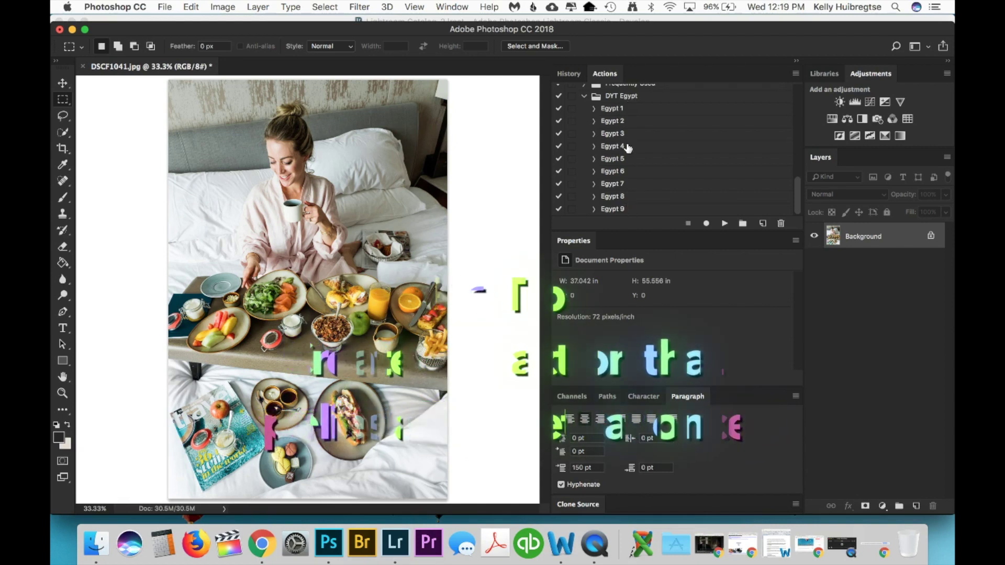
Step: Create an action named 'Egypt Apply all' in the DYT Egypt set and begin recording
{"action": "left_click", "coordinate": [633, 96]}
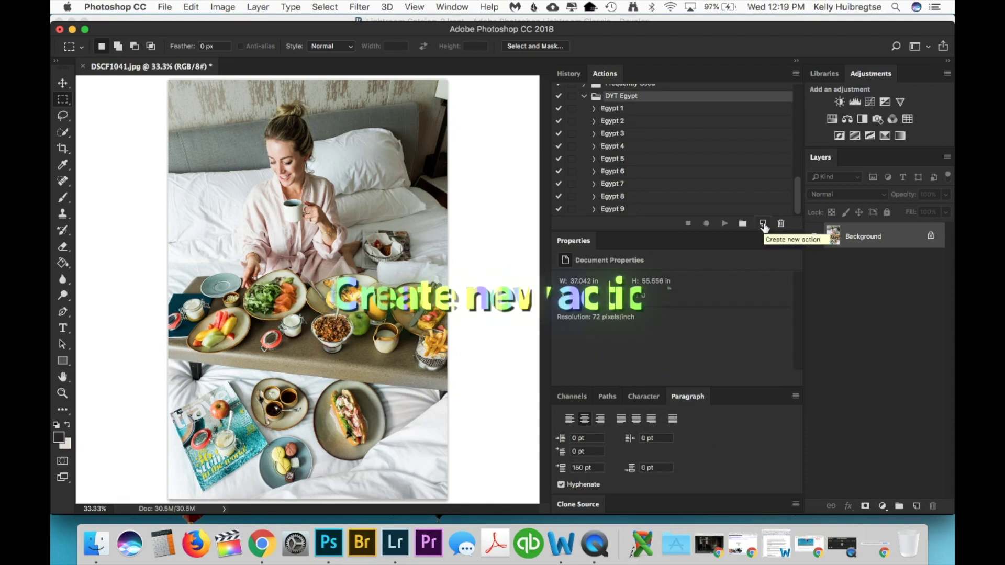
{"action": "left_click", "coordinate": [763, 224]}
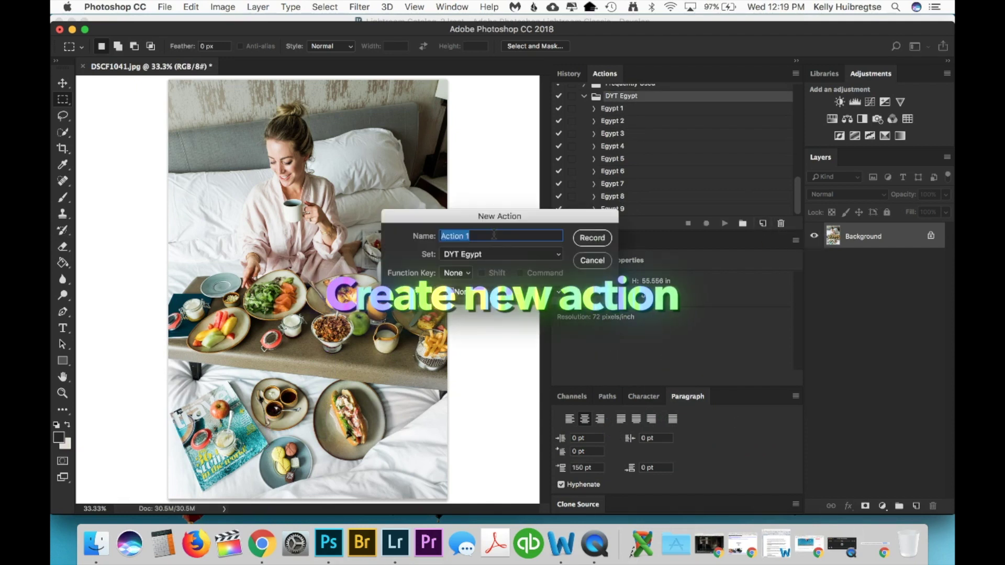
{"action": "type", "text": "Egypt Apply a"}
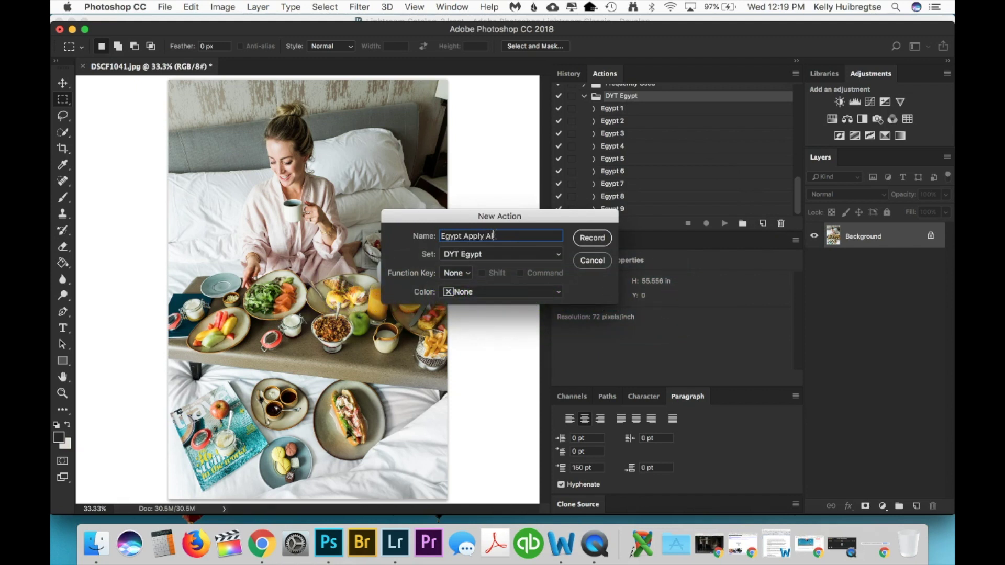
{"action": "type", "text": "ll"}
{"action": "left_click", "coordinate": [591, 237]}
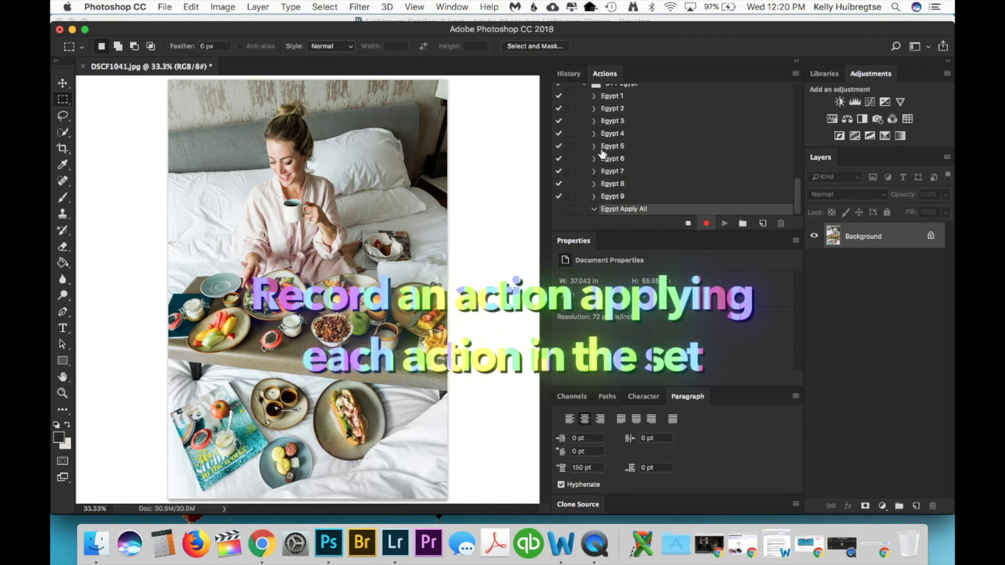
Step: Play Egypt 1 and Egypt 2, reselecting the Background layer after each
{"action": "left_click", "coordinate": [616, 98]}
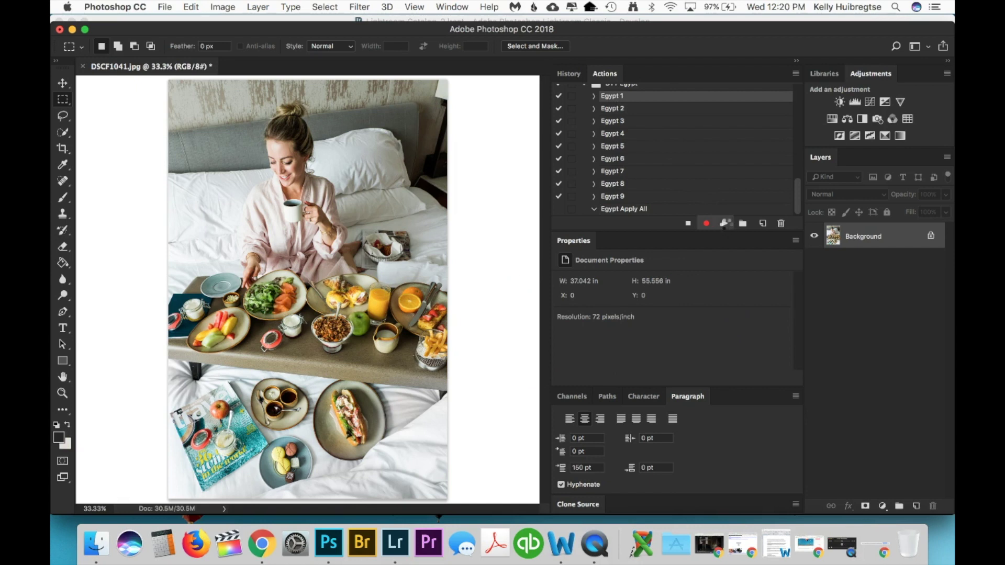
{"action": "left_click", "coordinate": [725, 224]}
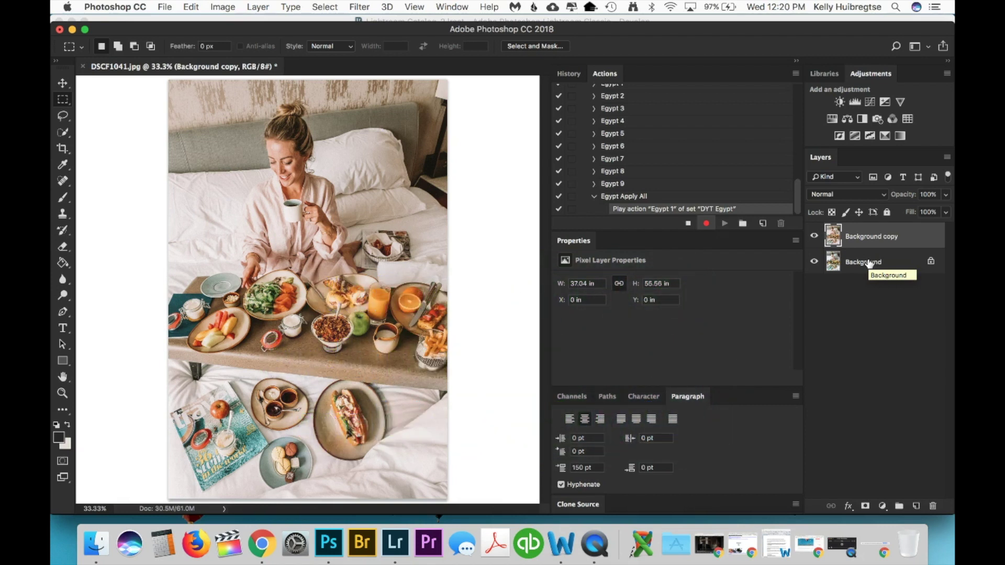
{"action": "left_click", "coordinate": [868, 263]}
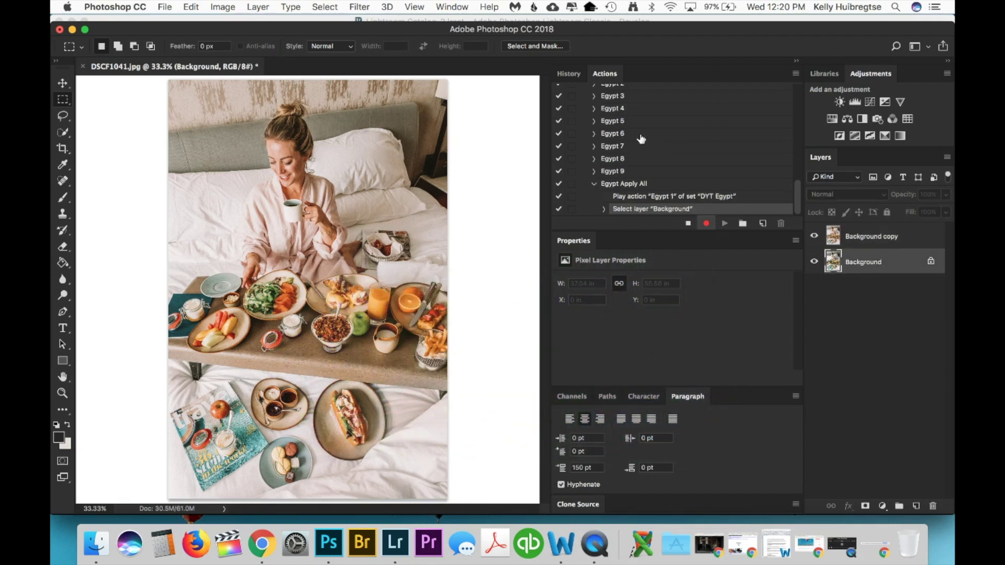
{"action": "scroll", "coordinate": [640, 139], "scroll_direction": "up", "scroll_amount": 4}
{"action": "left_click", "coordinate": [614, 138]}
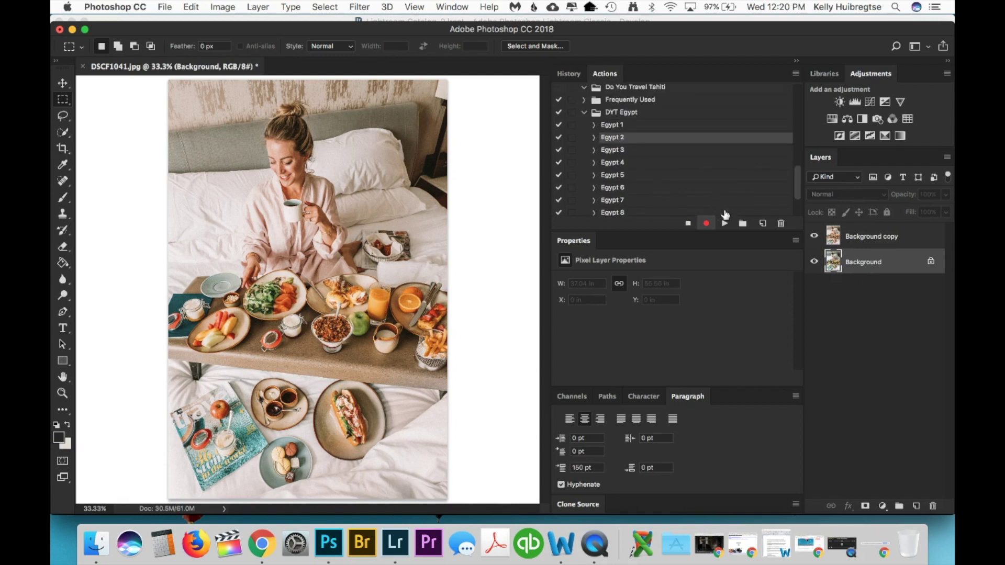
{"action": "left_click", "coordinate": [725, 224]}
{"action": "left_click", "coordinate": [870, 287]}
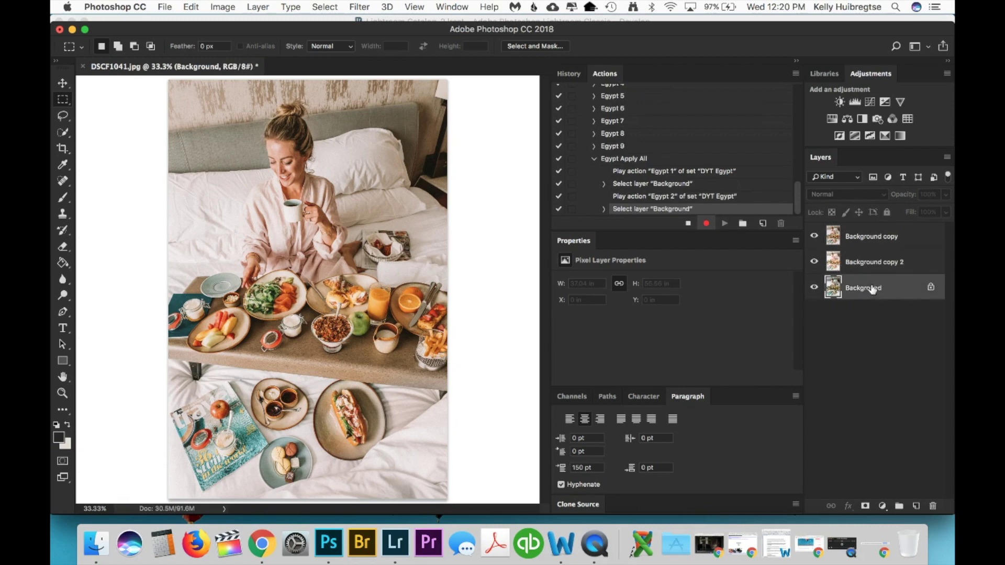
Step: Stop recording Egypt Apply All and collapse its recorded steps
{"action": "scroll", "coordinate": [607, 132], "scroll_direction": "up", "scroll_amount": 2}
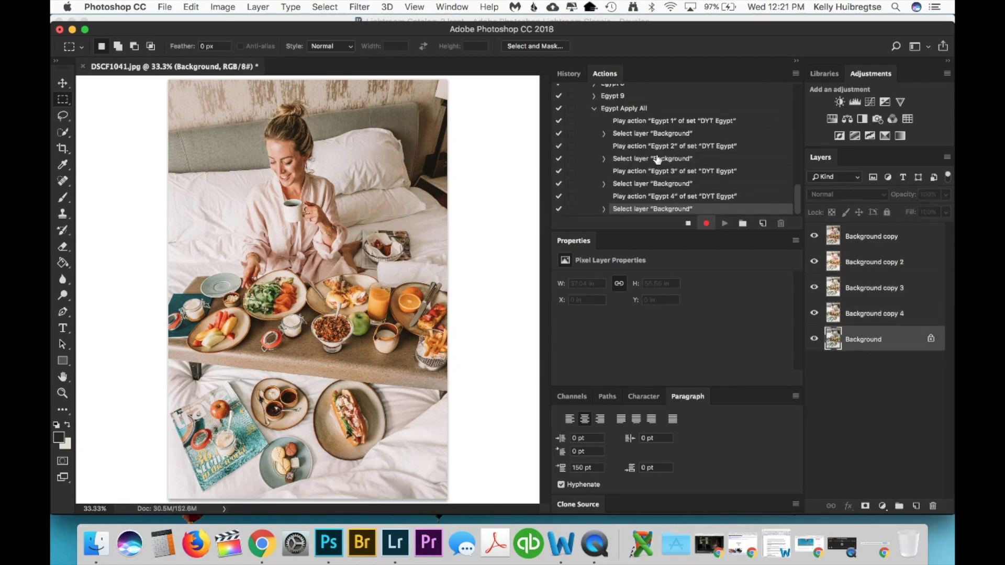
{"action": "scroll", "coordinate": [658, 134], "scroll_direction": "up", "scroll_amount": 3}
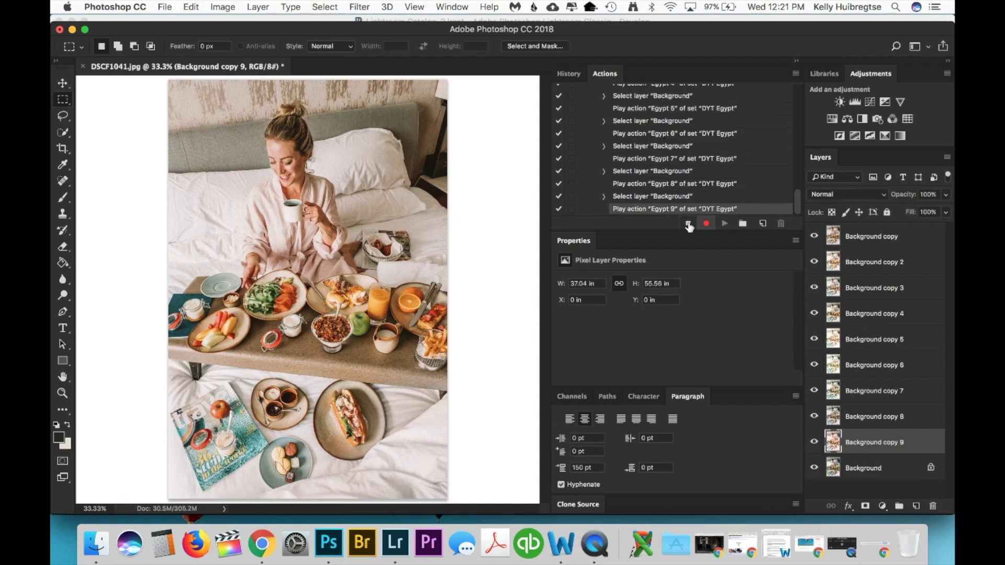
{"action": "left_click", "coordinate": [689, 225]}
{"action": "left_click", "coordinate": [594, 160]}
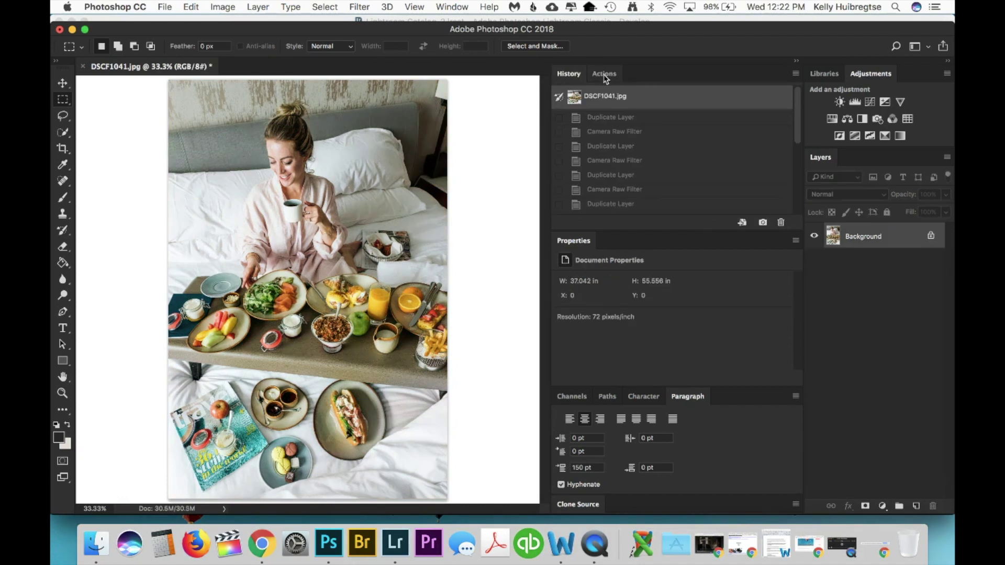
Step: Run the Egypt Apply All action on DSCF1041.jpg to create nine Egypt-preset layers
{"action": "left_click", "coordinate": [604, 74]}
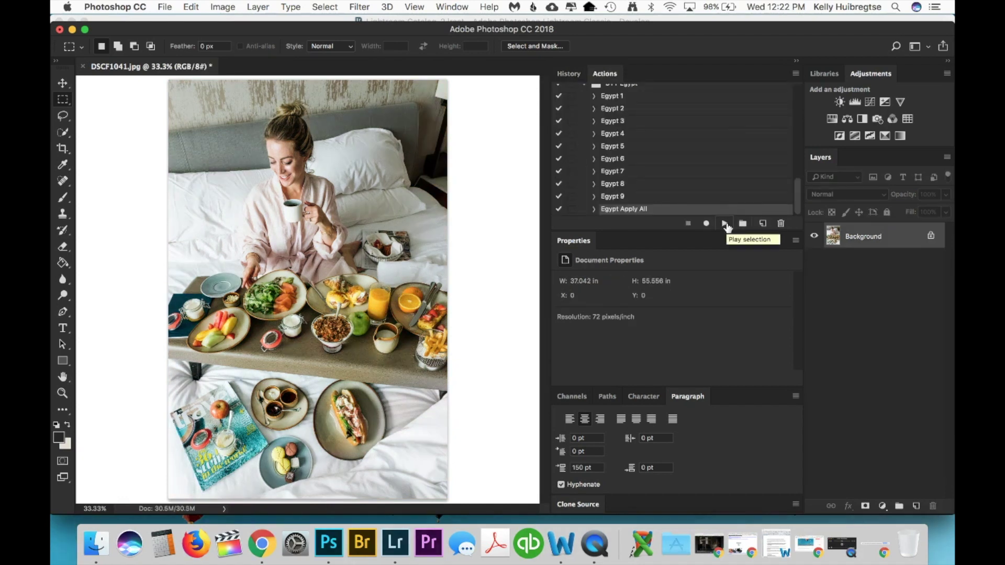
{"action": "left_click", "coordinate": [726, 224]}
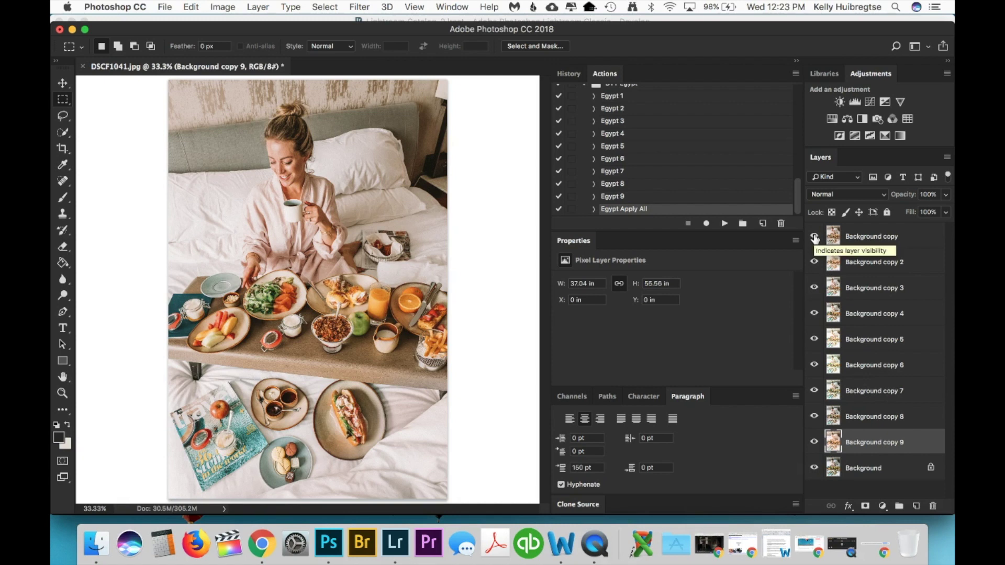
Step: Compare looks by hiding Background copy, then delete the unwanted preset layers copies 2–9
{"action": "left_click", "coordinate": [869, 239]}
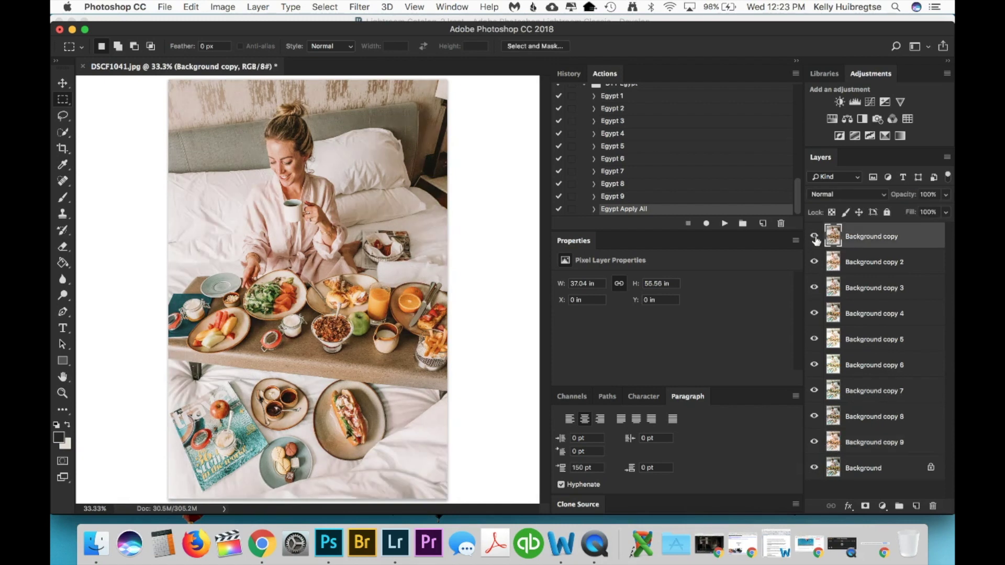
{"action": "left_click", "coordinate": [815, 237]}
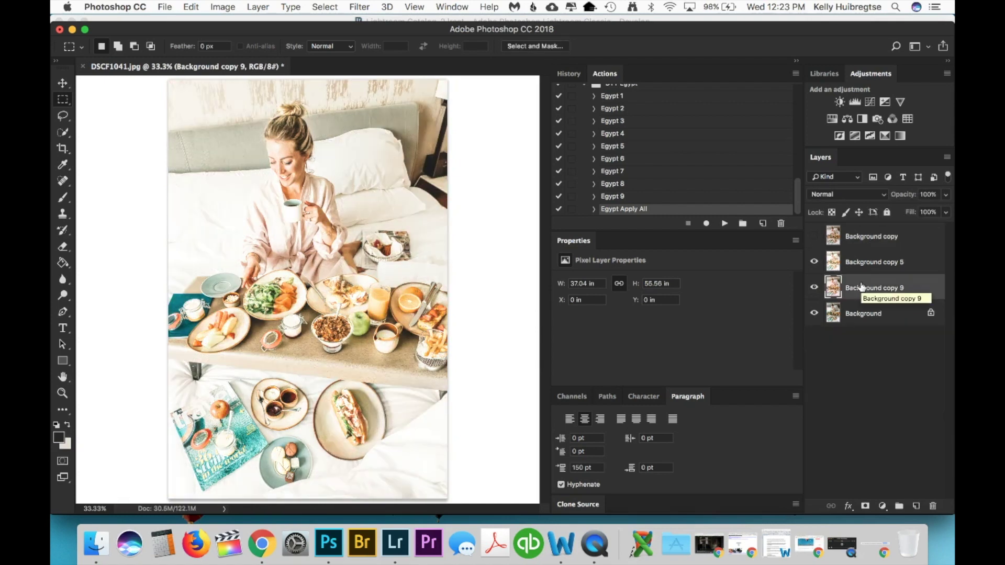
{"action": "key", "text": "super+alt+z"}
{"action": "key", "text": "super+alt+z"}
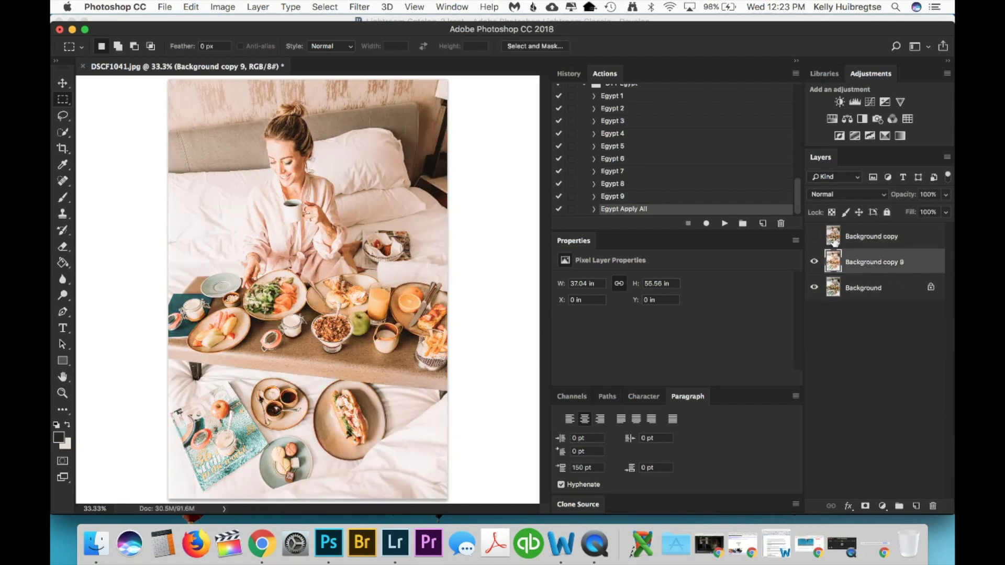
Step: Set the Background copy layer's opacity to 46%
{"action": "left_click", "coordinate": [912, 233]}
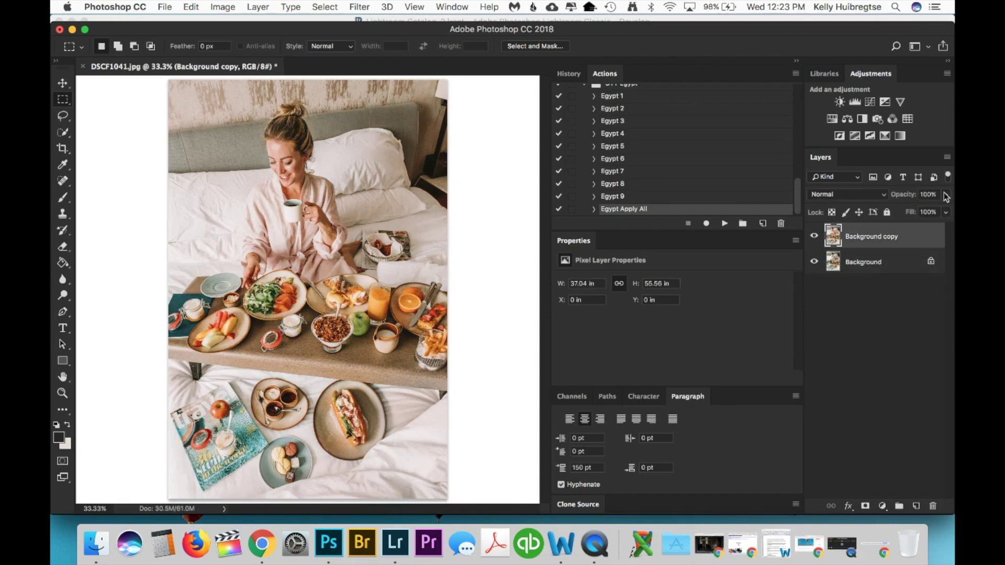
{"action": "left_click", "coordinate": [946, 194]}
{"action": "left_click_drag", "start_coordinate": [946, 212], "coordinate": [914, 211]}
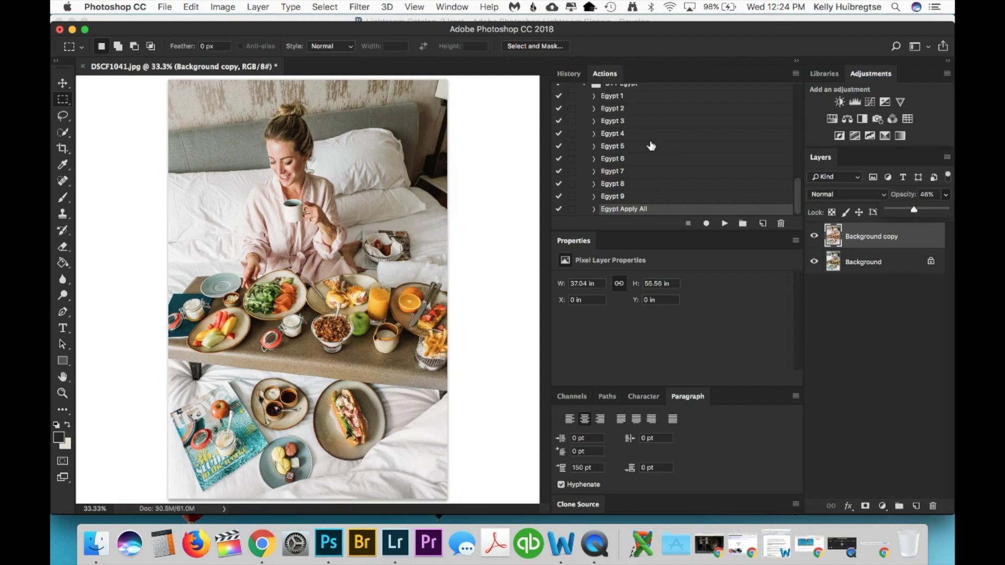